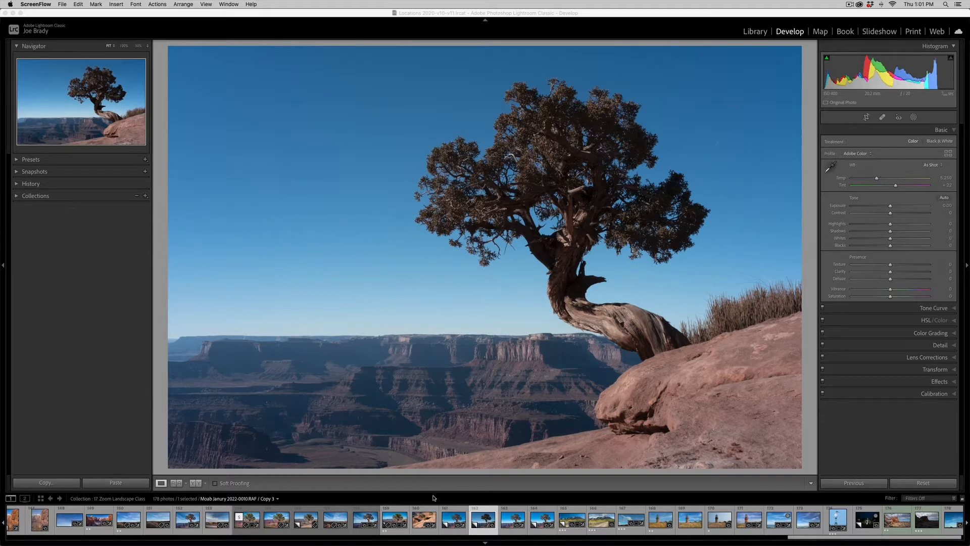
# On the lone-tree photo (Copy 3), set Shadows to +100, Texture to +28, Clarity to +17, Vibrance to +22 and Saturation to +57.
pyautogui.click(424, 519)
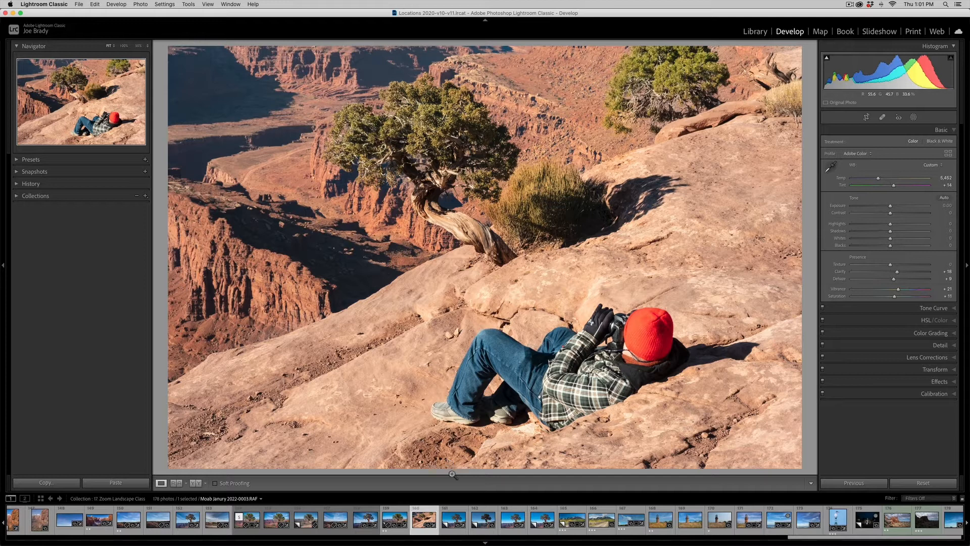
pyautogui.click(477, 520)
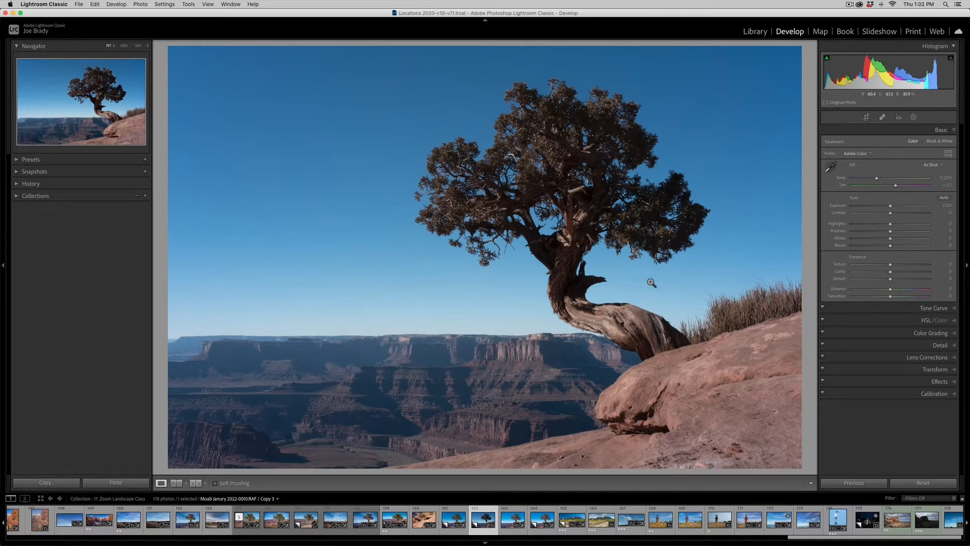
pyautogui.moveTo(891, 232); pyautogui.dragTo(939, 235)
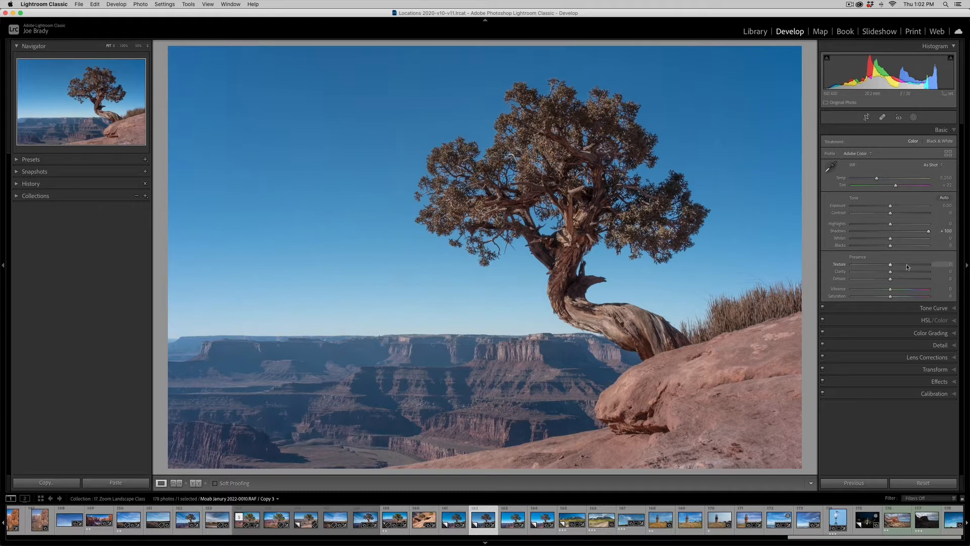
pyautogui.moveTo(907, 266); pyautogui.dragTo(902, 266)
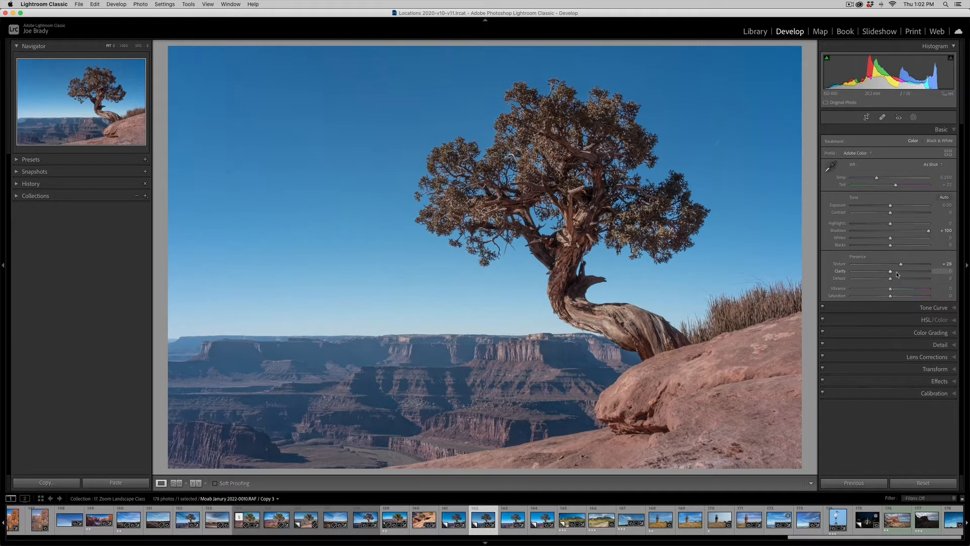
pyautogui.click(897, 273)
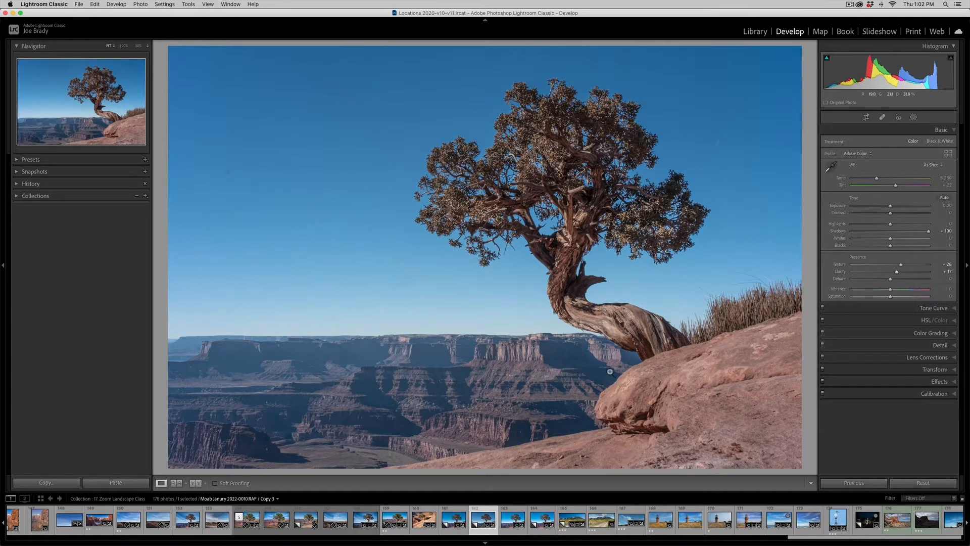
pyautogui.moveTo(891, 289); pyautogui.dragTo(898, 290)
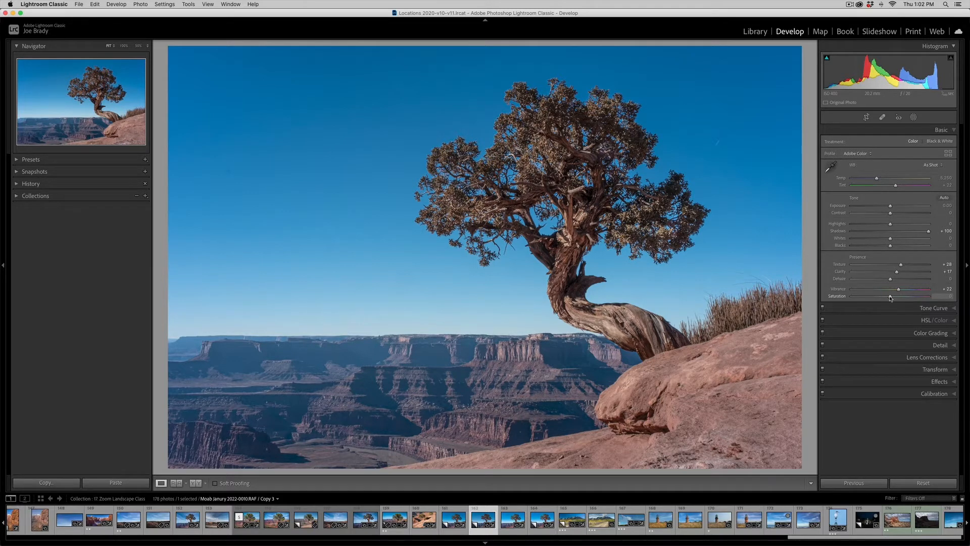
pyautogui.moveTo(891, 298); pyautogui.dragTo(914, 298)
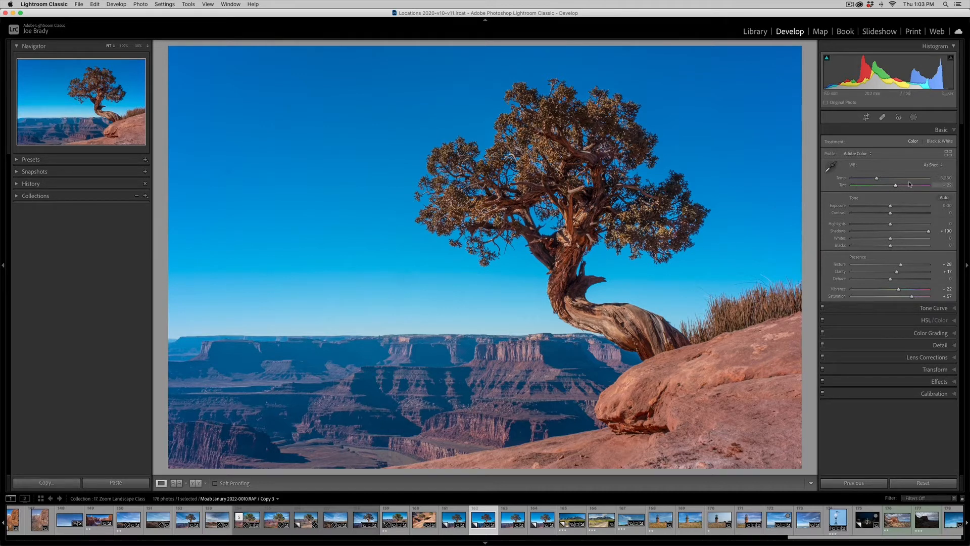
# Create a Select Sky mask and invert its sky component so it covers the tree and land.
pyautogui.click(914, 118)
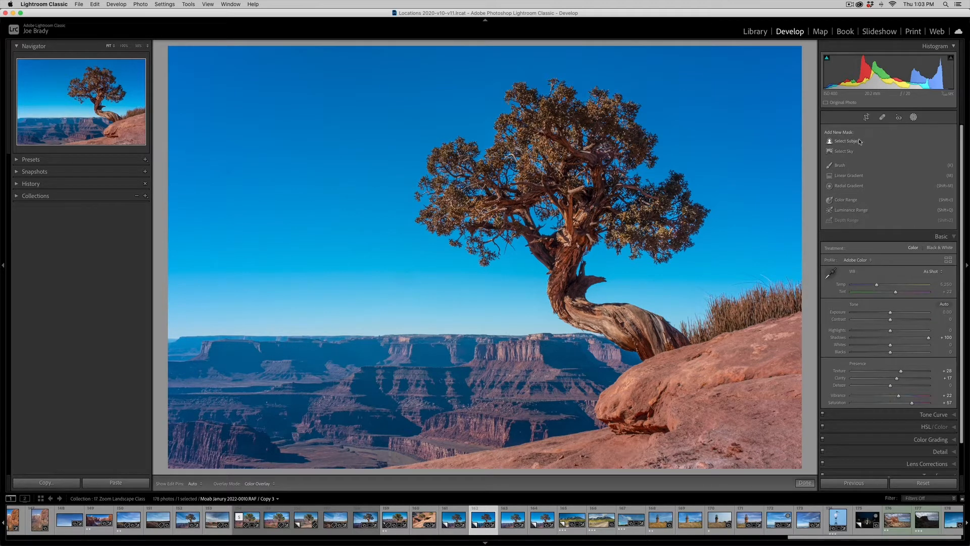
pyautogui.click(851, 152)
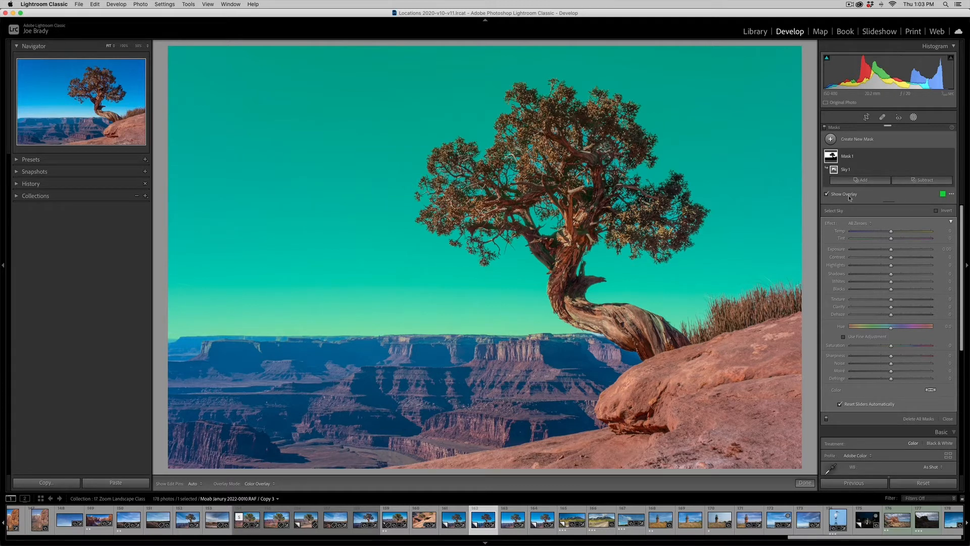
pyautogui.click(951, 194)
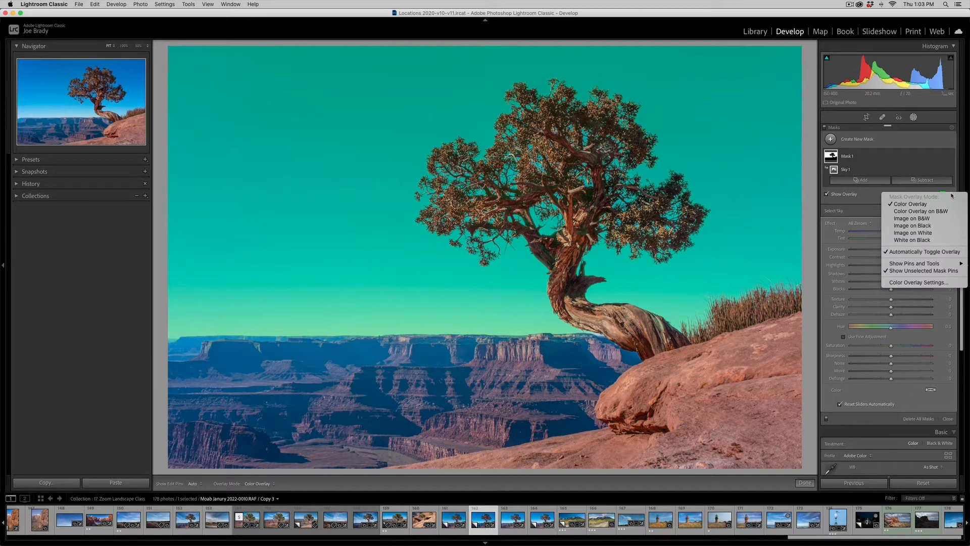
pyautogui.click(875, 199)
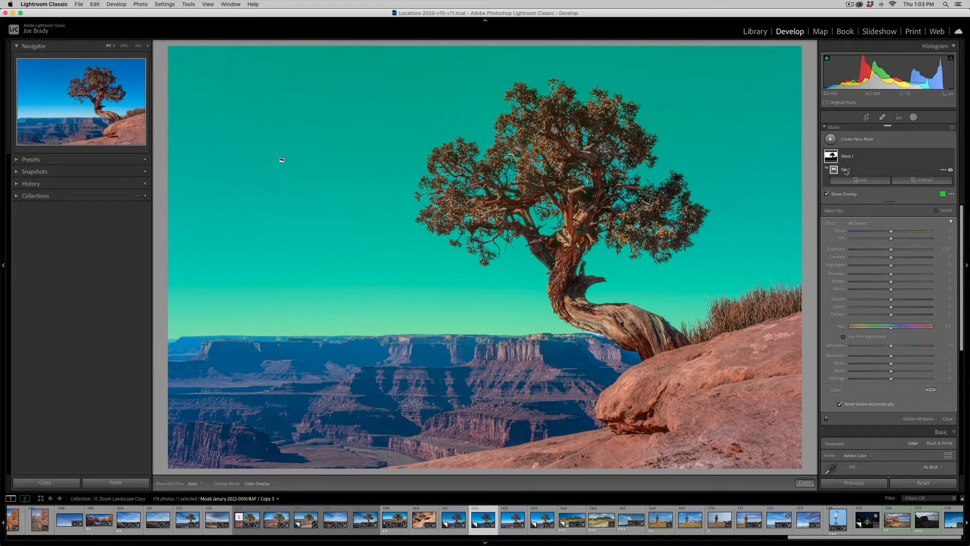
pyautogui.click(943, 171)
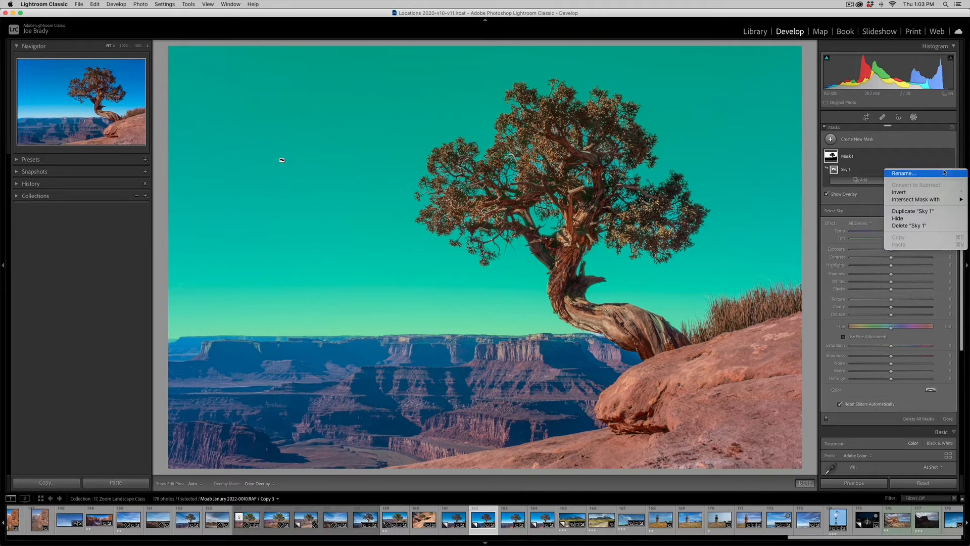
pyautogui.click(928, 192)
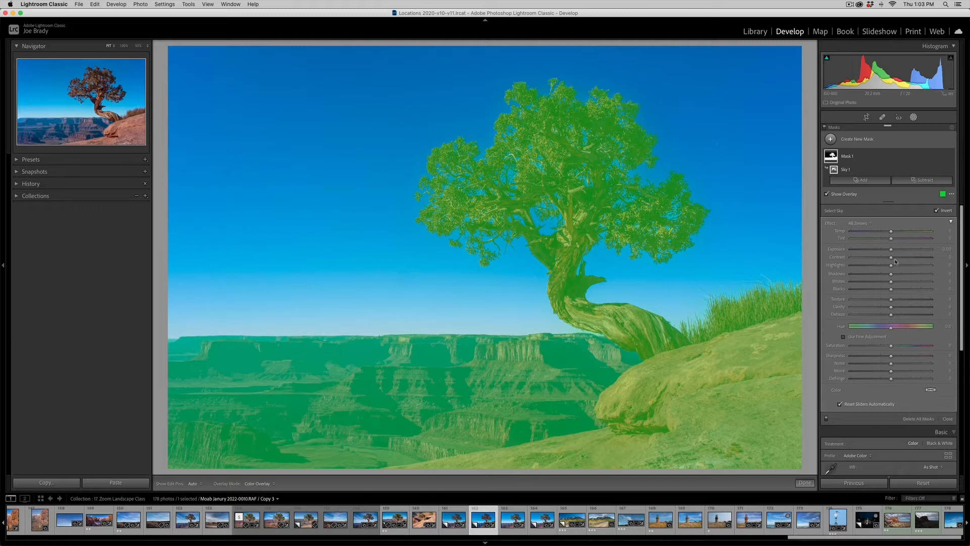
# Set the inverted sky mask's Exposure to 0.40 and Dehaze to 13.
pyautogui.moveTo(891, 249); pyautogui.dragTo(895, 251)
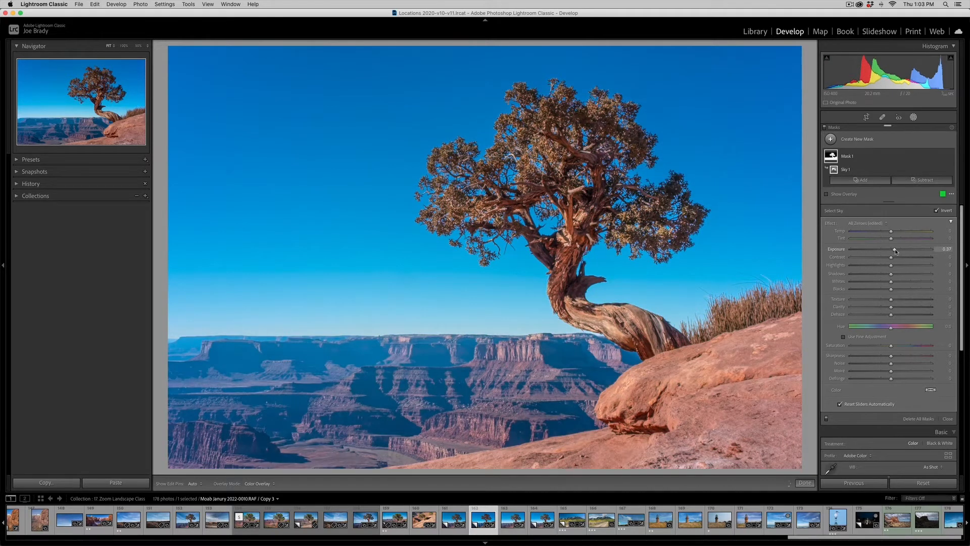
pyautogui.moveTo(895, 250); pyautogui.dragTo(895, 251)
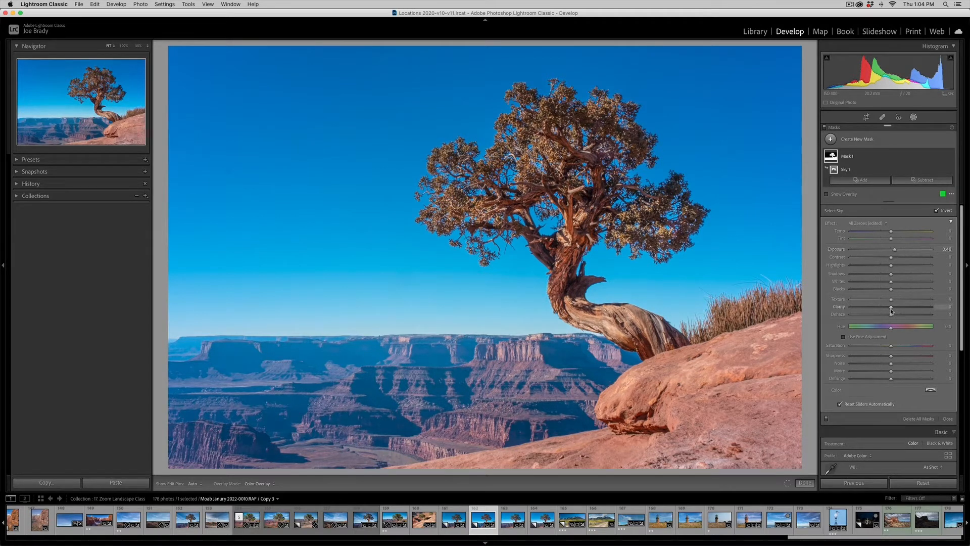
pyautogui.click(897, 315)
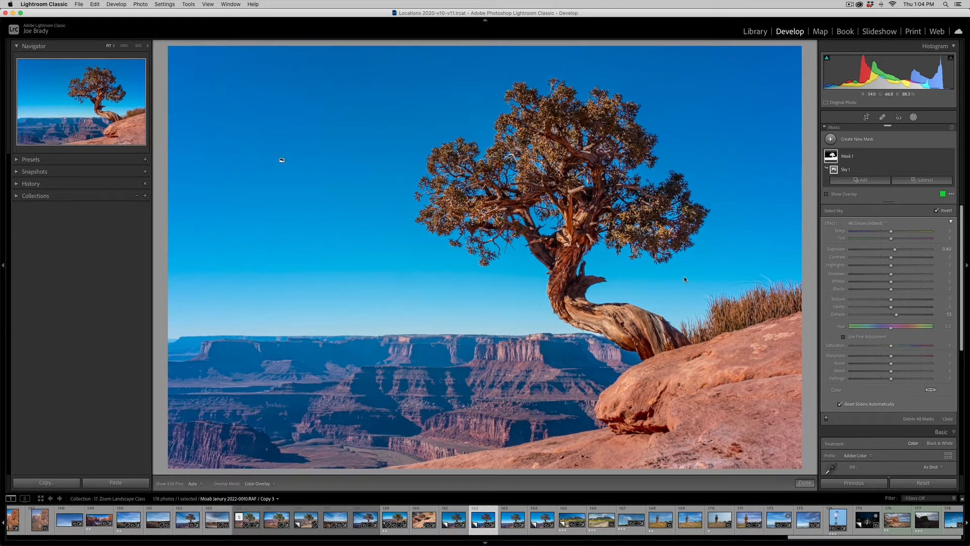
# Subtract the tree's crown and trunk from the mask with a brush, with Auto Mask turned off.
pyautogui.click(918, 180)
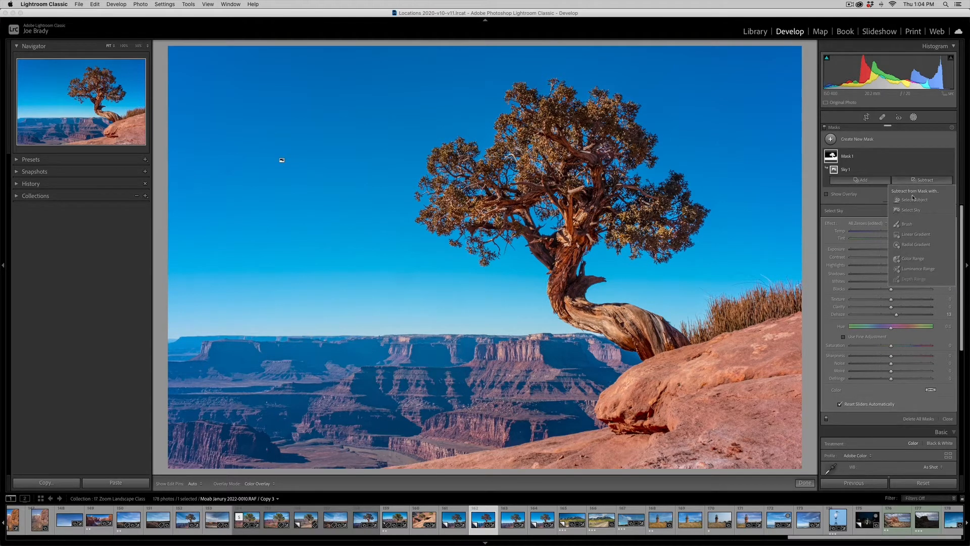
pyautogui.click(909, 224)
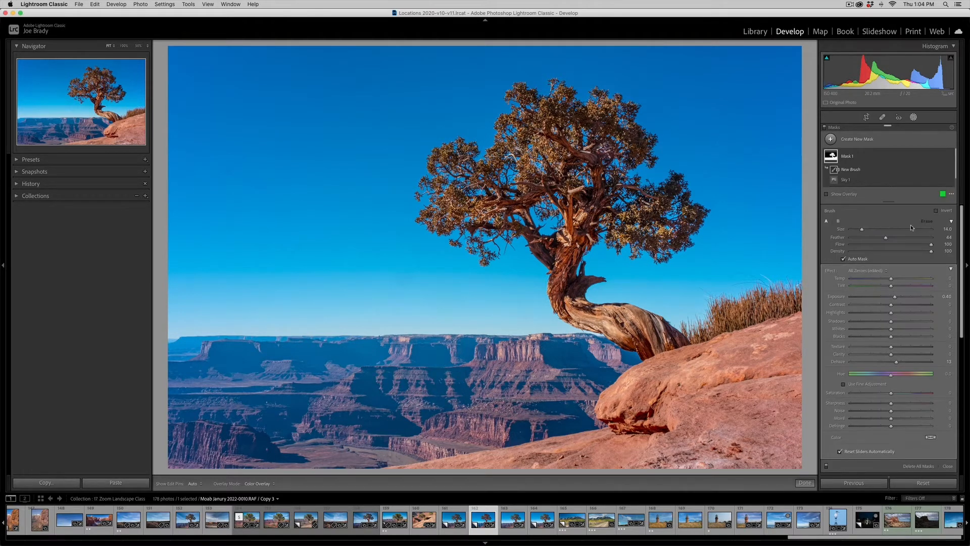
pyautogui.click(842, 259)
pyautogui.press('h')
pyautogui.moveTo(608, 141)
pyautogui.mouseDown()
pyautogui.moveTo(561, 141)
pyautogui.moveTo(466, 187)
pyautogui.moveTo(488, 242)
pyautogui.moveTo(567, 299)
pyautogui.mouseUp()
pyautogui.moveTo(644, 339)
pyautogui.mouseDown()
pyautogui.moveTo(652, 337)
pyautogui.moveTo(594, 256)
pyautogui.moveTo(731, 217)
pyautogui.moveTo(654, 220)
pyautogui.mouseUp()
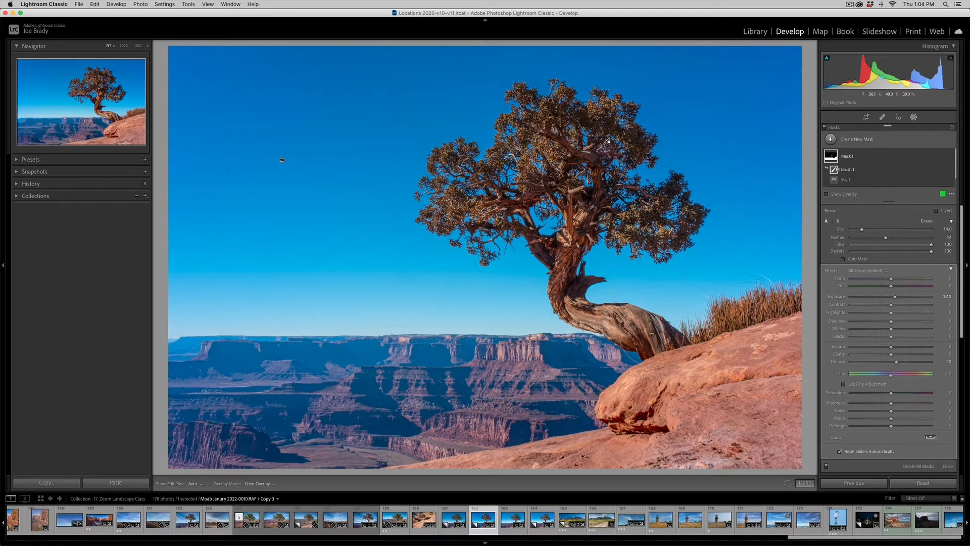
# Show the mask overlay and brush away the leftover masked patches on the tree's branches, crown edges and trunk.
pyautogui.press('o')
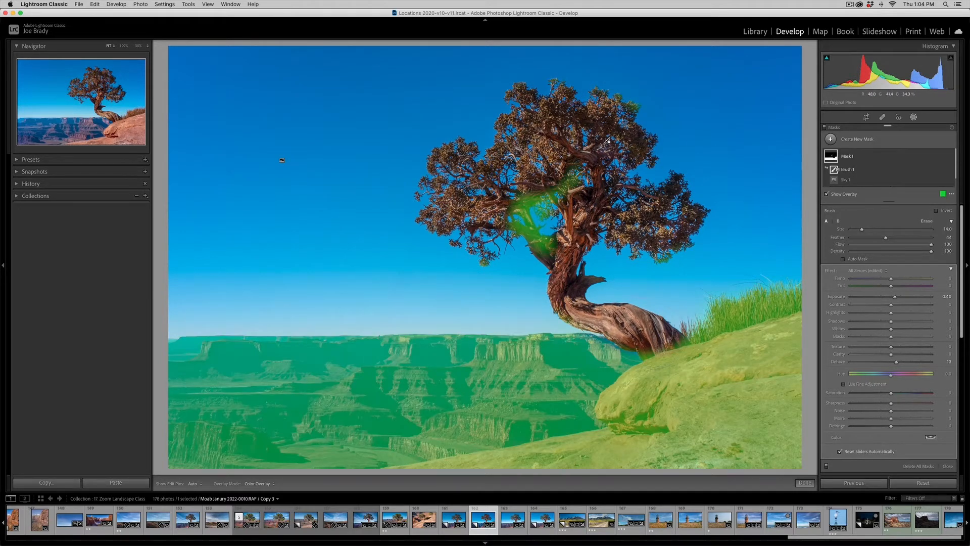
pyautogui.moveTo(686, 258)
pyautogui.mouseDown()
pyautogui.moveTo(703, 257)
pyautogui.moveTo(691, 267)
pyautogui.mouseUp()
pyautogui.moveTo(549, 219)
pyautogui.mouseDown()
pyautogui.moveTo(535, 218)
pyautogui.moveTo(566, 261)
pyautogui.mouseUp()
pyautogui.click(492, 276)
pyautogui.moveTo(628, 110); pyautogui.dragTo(643, 116)
pyautogui.moveTo(548, 87); pyautogui.dragTo(570, 118)
pyautogui.moveTo(671, 263)
pyautogui.mouseDown()
pyautogui.moveTo(589, 297)
pyautogui.moveTo(628, 308)
pyautogui.mouseUp()
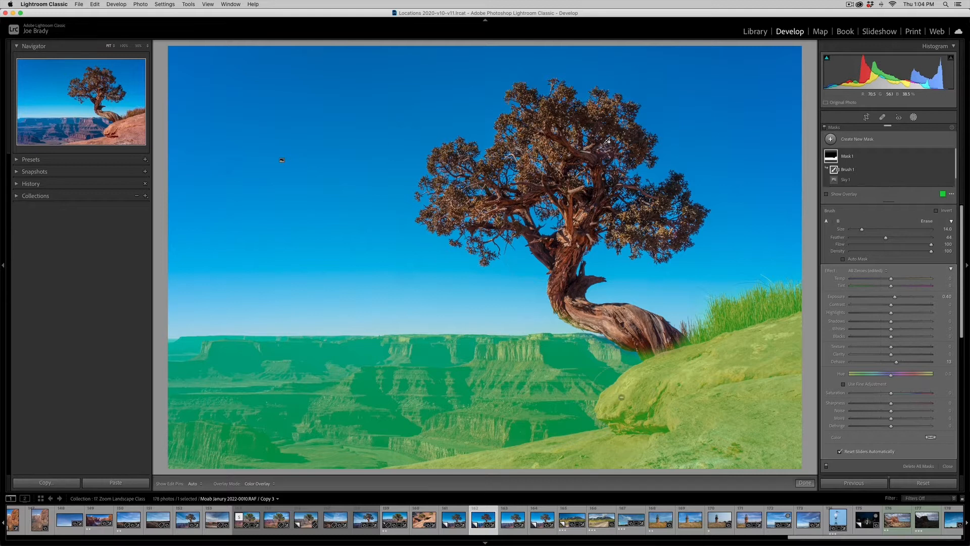
# Raise the land mask's Dehaze to 30 and its Exposure to 0.76.
pyautogui.scroll(-1, 903, 364)
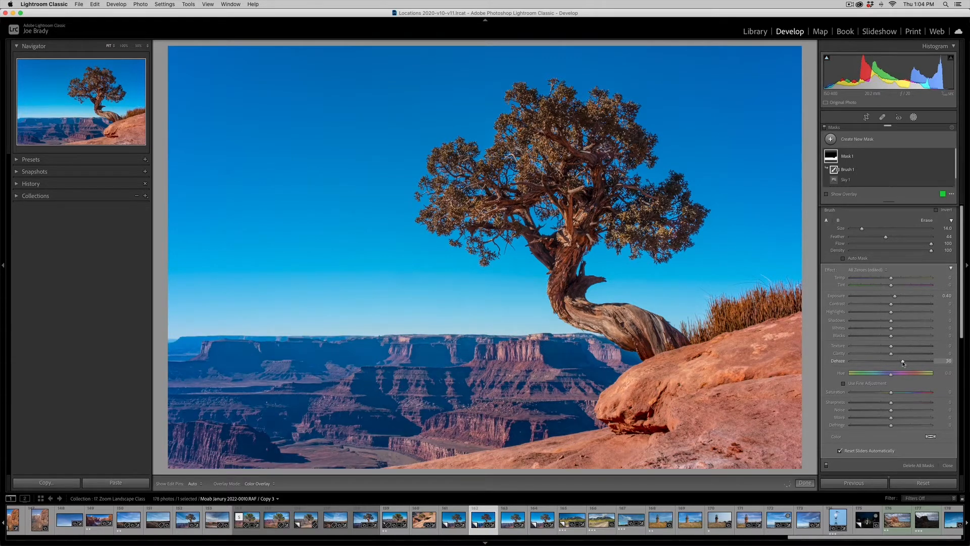
pyautogui.moveTo(895, 296); pyautogui.dragTo(900, 298)
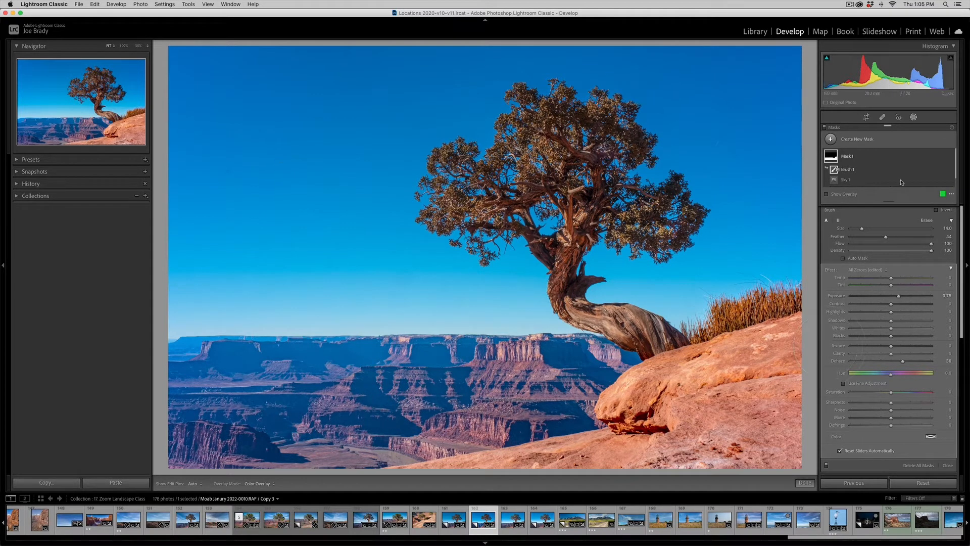
# Create a new brush mask with Auto Mask on and paint it over the distant canyon below the horizon.
pyautogui.click(866, 144)
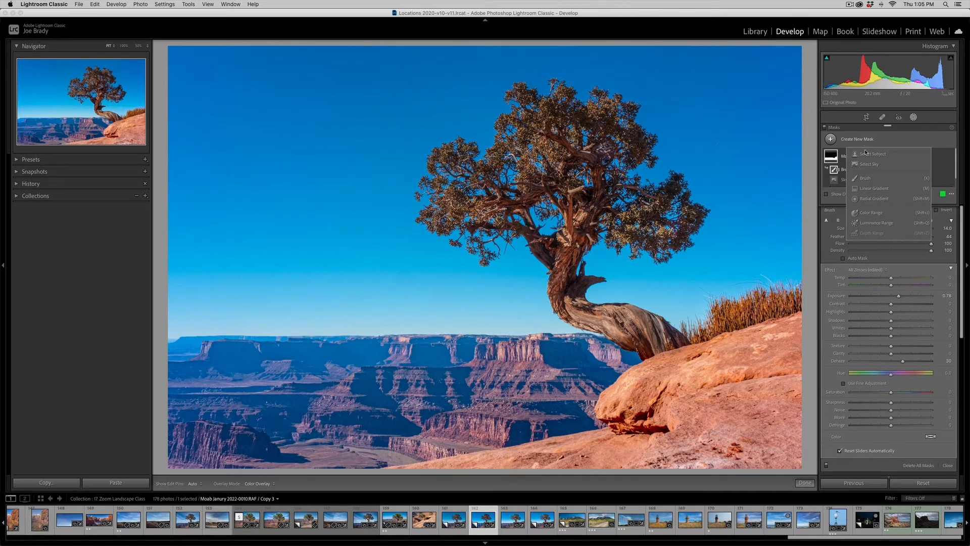
pyautogui.click(866, 177)
pyautogui.click(843, 258)
pyautogui.moveTo(595, 384)
pyautogui.mouseDown()
pyautogui.moveTo(549, 364)
pyautogui.moveTo(188, 373)
pyautogui.moveTo(197, 419)
pyautogui.moveTo(232, 434)
pyautogui.moveTo(207, 458)
pyautogui.moveTo(424, 452)
pyautogui.moveTo(420, 430)
pyautogui.moveTo(536, 417)
pyautogui.moveTo(470, 437)
pyautogui.moveTo(482, 445)
pyautogui.moveTo(566, 419)
pyautogui.moveTo(596, 404)
pyautogui.moveTo(632, 353)
pyautogui.moveTo(544, 356)
pyautogui.moveTo(633, 350)
pyautogui.moveTo(242, 391)
pyautogui.moveTo(301, 392)
pyautogui.moveTo(348, 417)
pyautogui.moveTo(452, 402)
pyautogui.mouseUp()
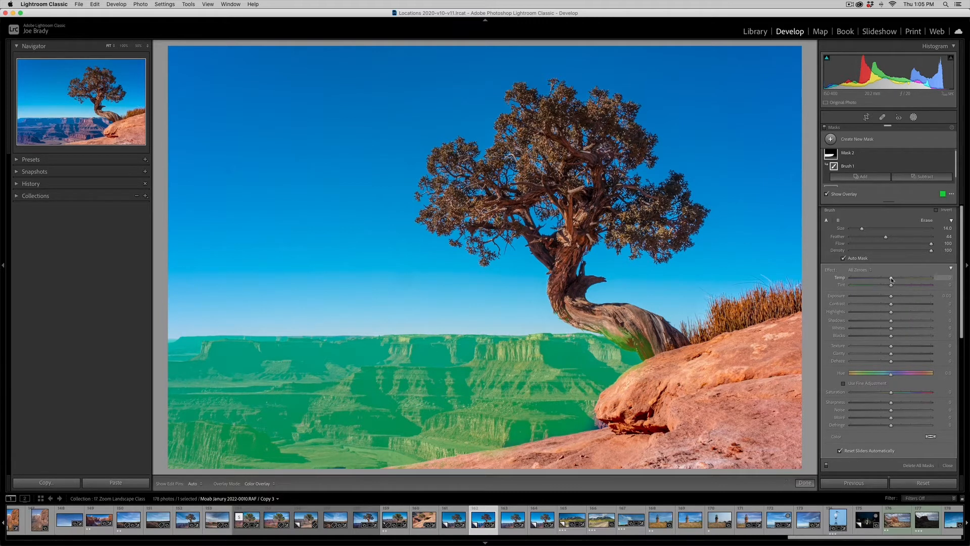
# Set the canyon mask's Temp to 21 and Contrast to 24.
pyautogui.moveTo(892, 279); pyautogui.dragTo(898, 279)
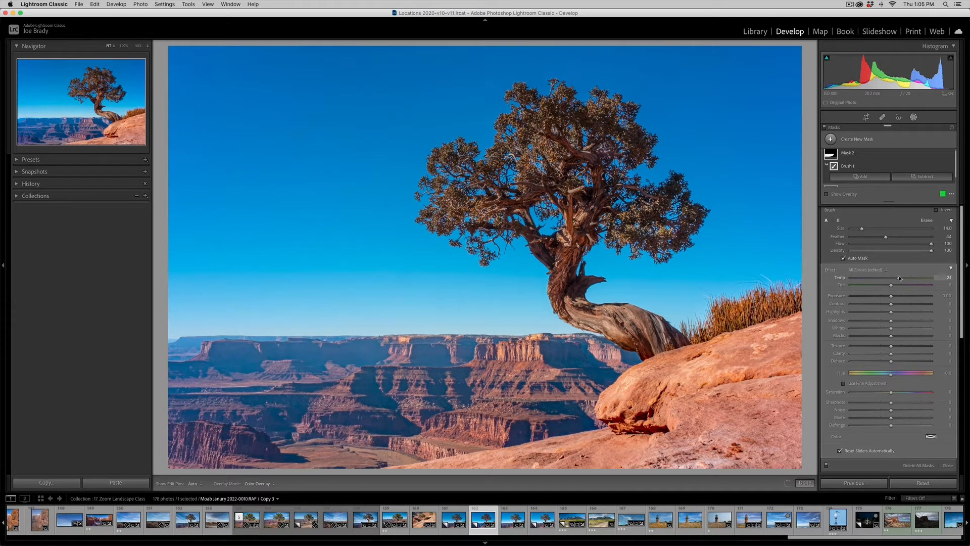
pyautogui.scroll(-1, 894, 303)
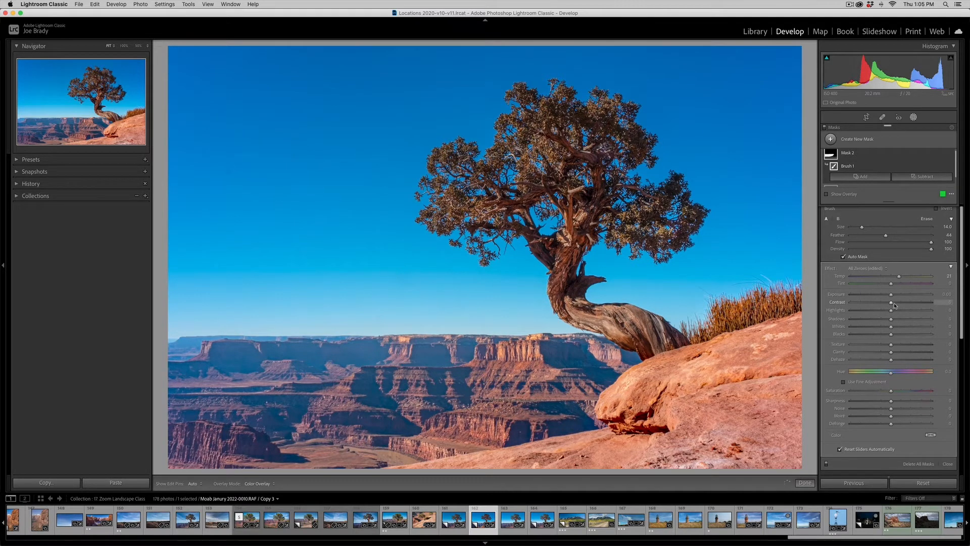
pyautogui.scroll(-1, 896, 304)
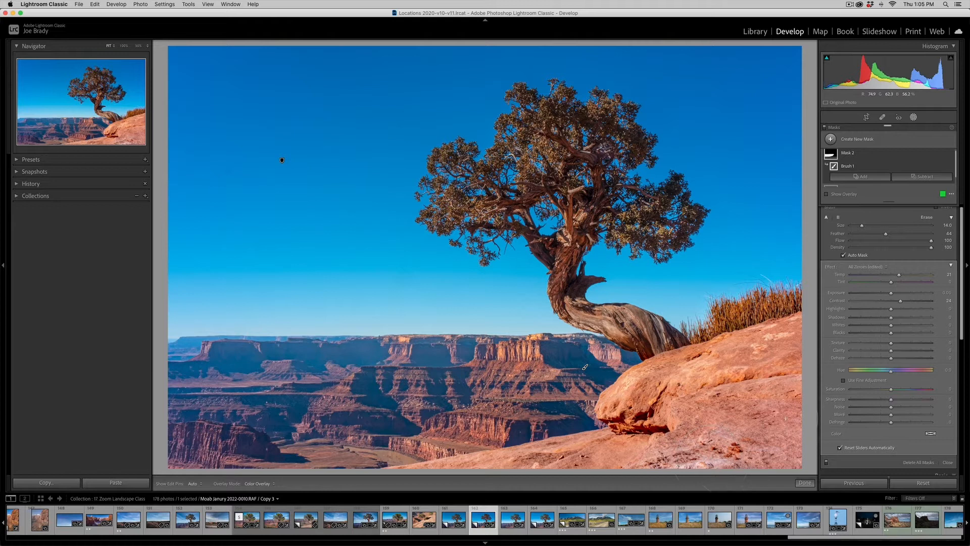
# Create another brush mask and paint it over the large foreground rock beneath the tree, turning Auto Mask off after the first stroke.
pyautogui.click(859, 142)
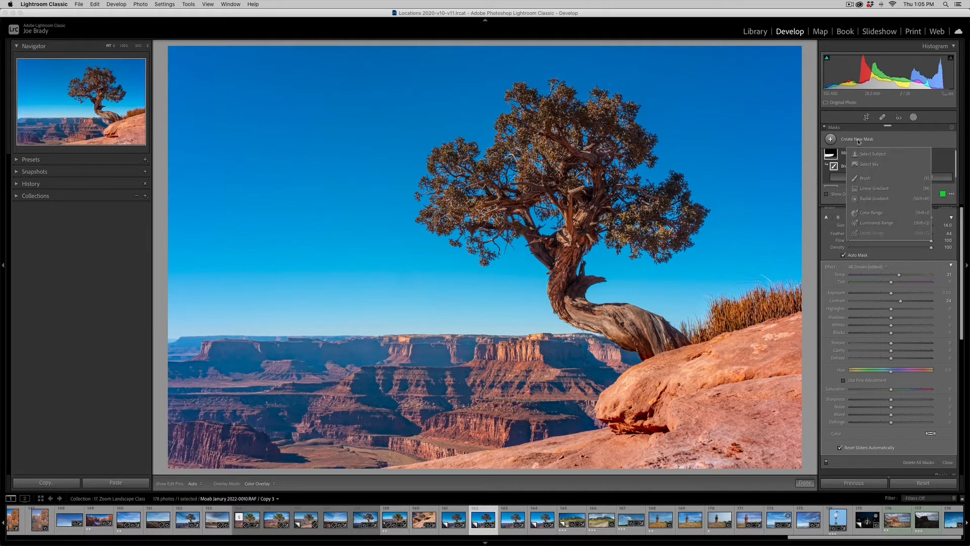
pyautogui.click(865, 178)
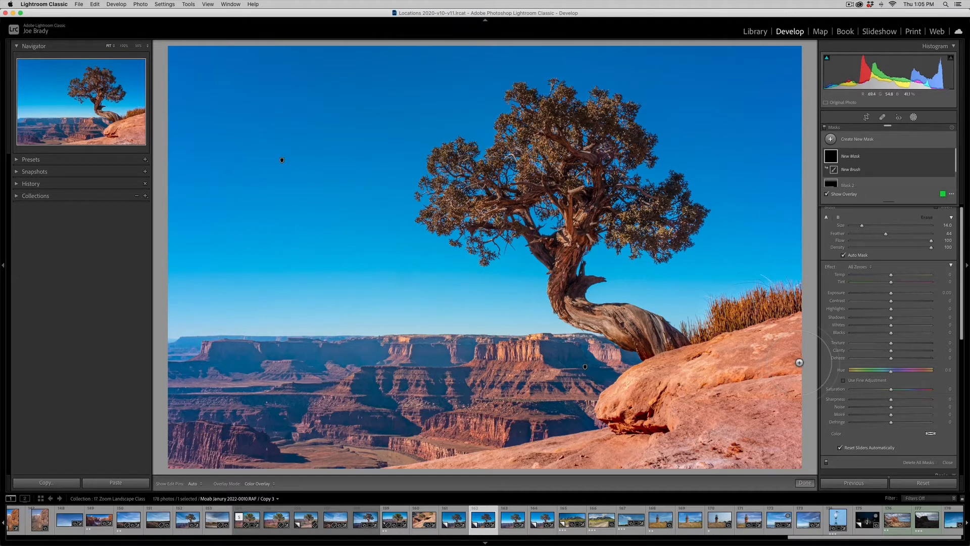
pyautogui.moveTo(799, 363); pyautogui.dragTo(679, 361)
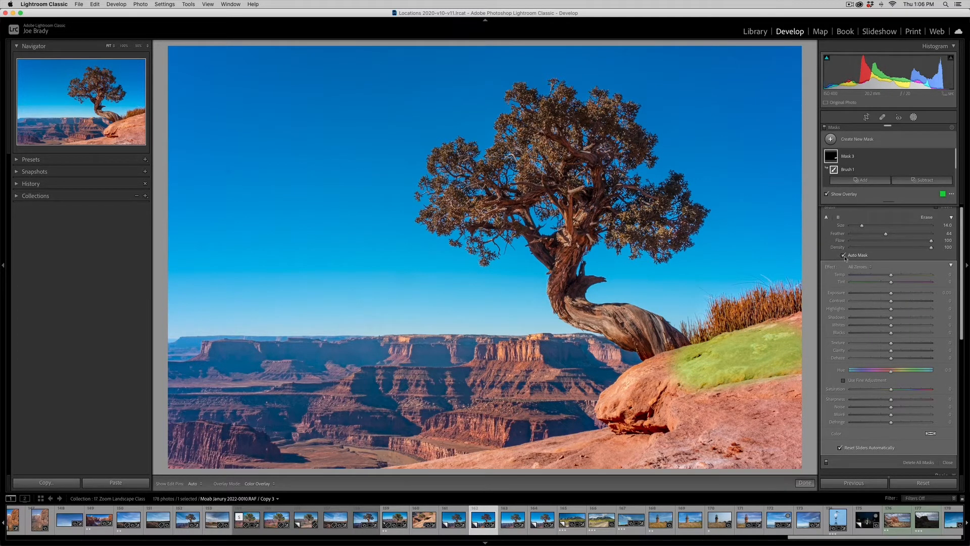
pyautogui.press('h')
pyautogui.press('h')
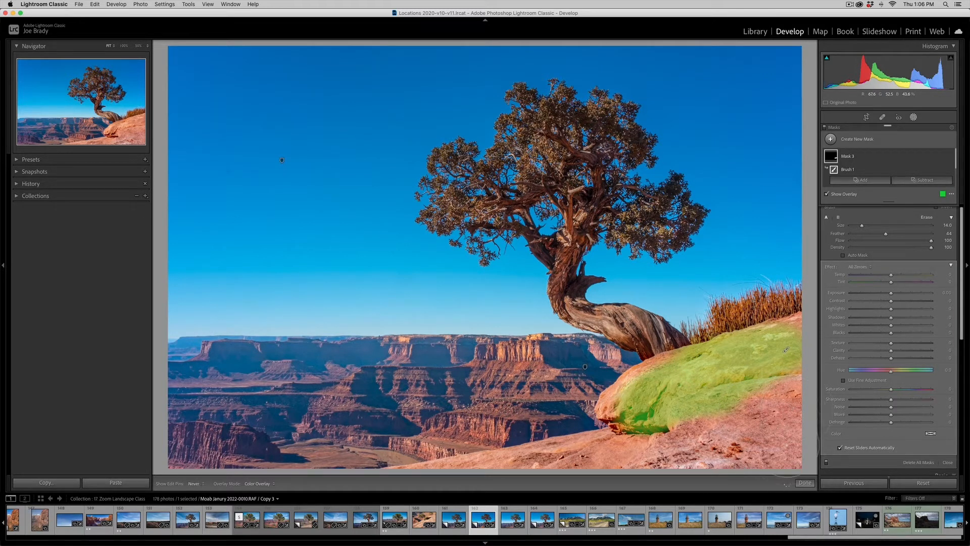
pyautogui.moveTo(613, 476); pyautogui.dragTo(513, 476)
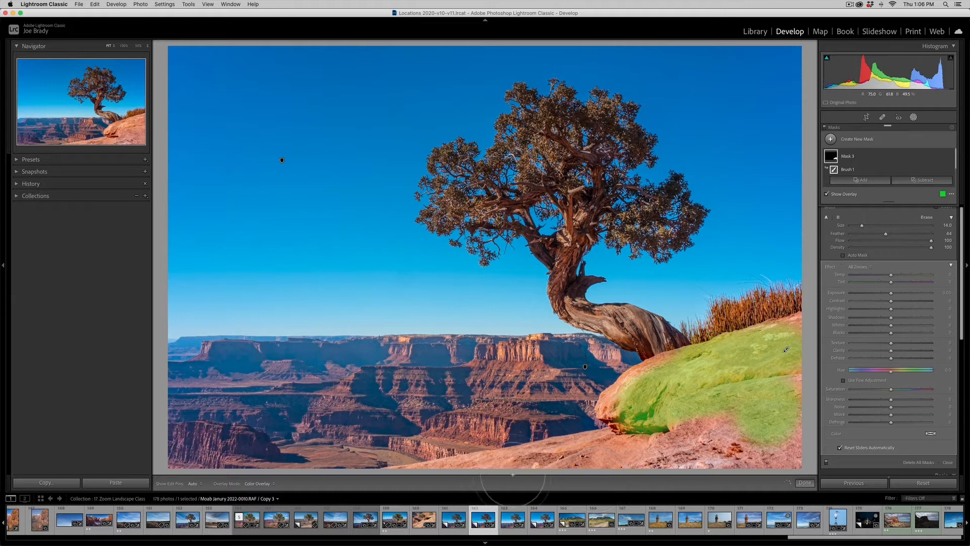
# Reduce the brush size to 5.0 and extend the rock mask along the low, narrow ledge bordering the canyon.
pyautogui.press('[')
pyautogui.press('[')
pyautogui.press('[')
pyautogui.press('[')
pyautogui.press('[')
pyautogui.press('[')
pyautogui.press('[')
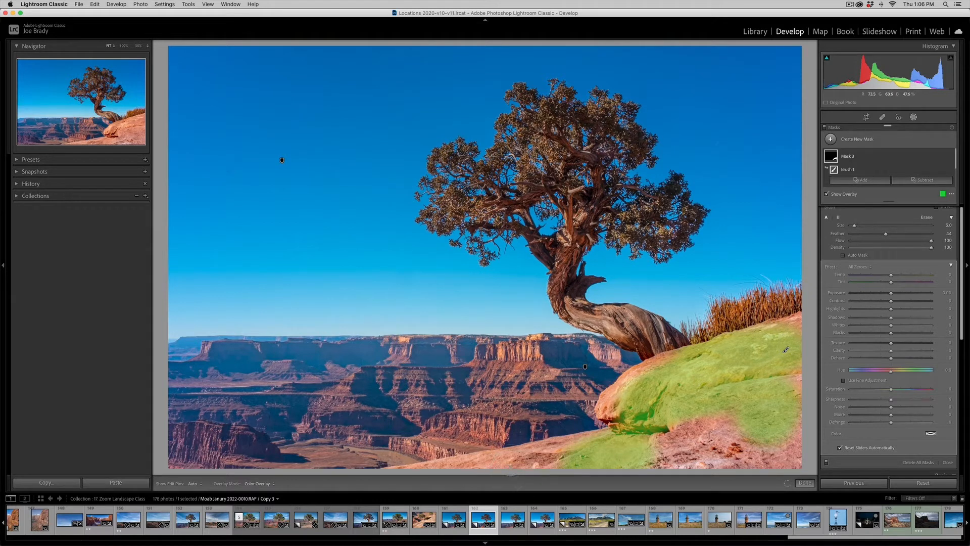
pyautogui.moveTo(581, 436); pyautogui.dragTo(393, 467)
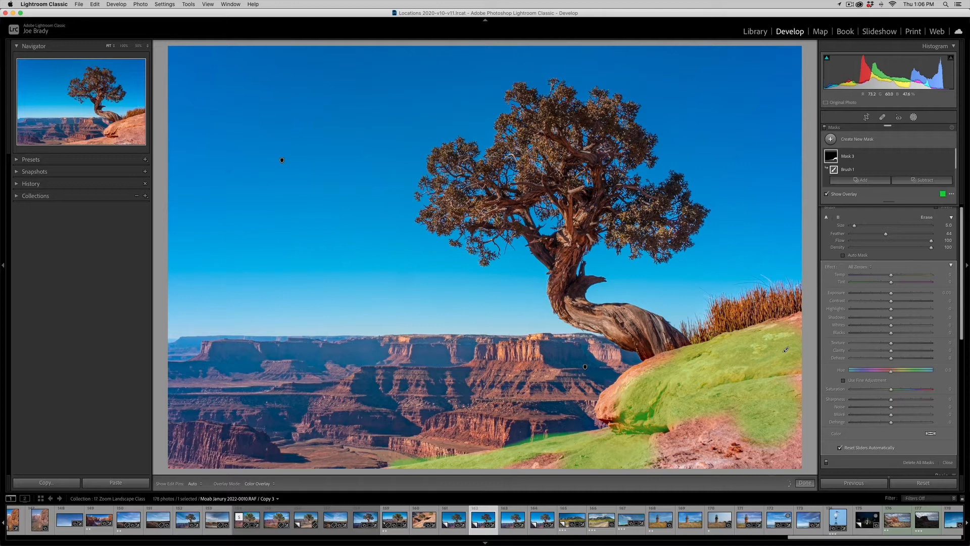
# Fill the lower part of the foreground rock into the mask and erase the spill along the low ledge's canyon edge.
pyautogui.moveTo(523, 461)
pyautogui.mouseDown()
pyautogui.moveTo(661, 458)
pyautogui.moveTo(676, 454)
pyautogui.moveTo(675, 435)
pyautogui.mouseUp()
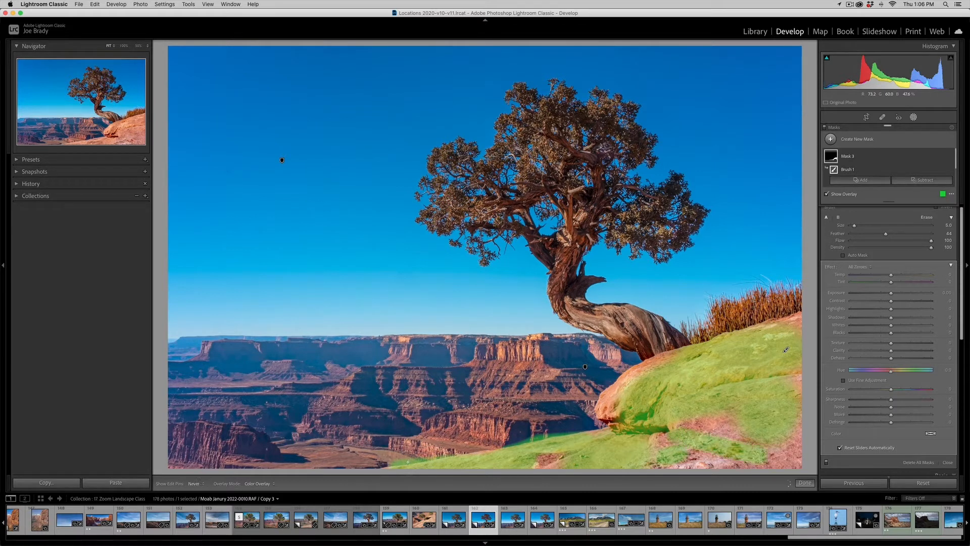
pyautogui.press('alt')
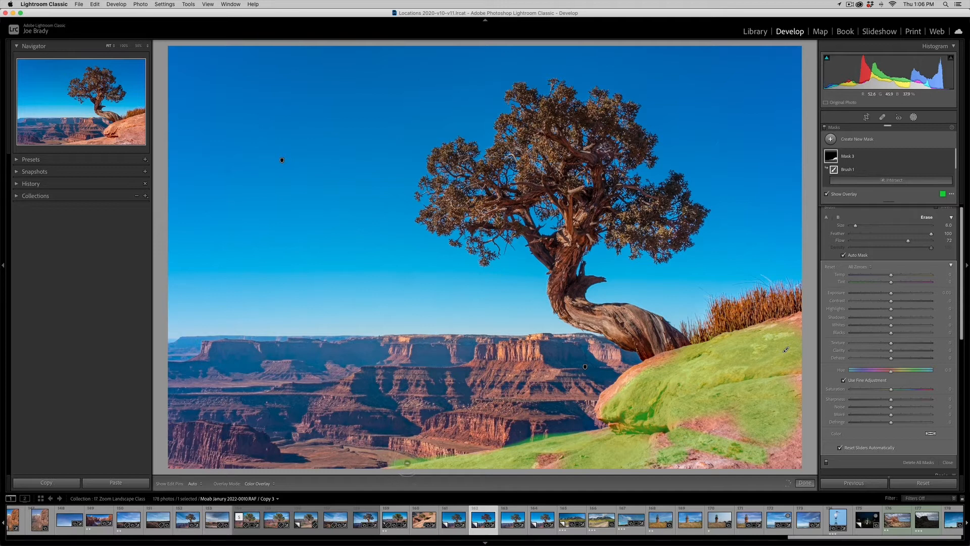
pyautogui.moveTo(402, 466)
pyautogui.mouseDown()
pyautogui.moveTo(590, 436)
pyautogui.moveTo(509, 453)
pyautogui.moveTo(564, 438)
pyautogui.moveTo(521, 437)
pyautogui.mouseUp()
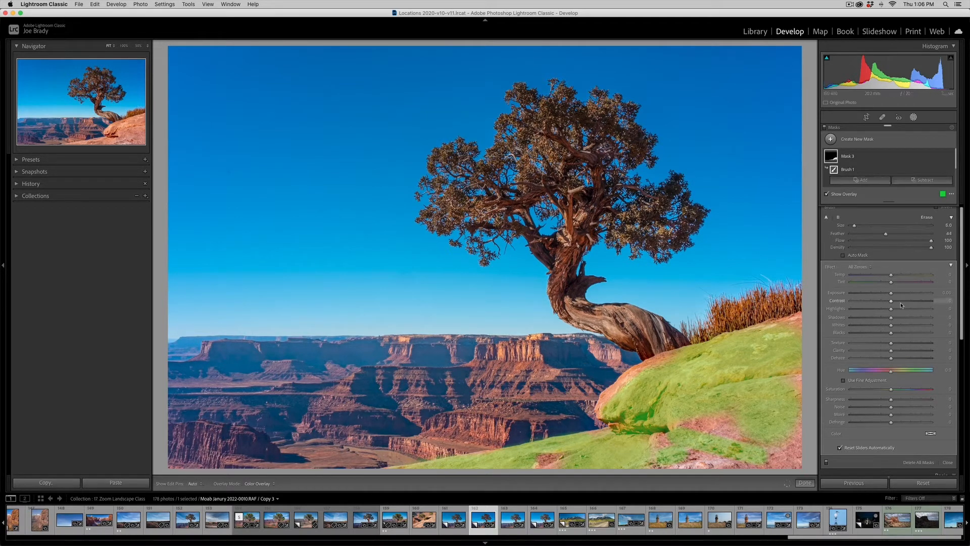
# Set the rock mask's Exposure to 0.72, lower its Highlights and finish the masking.
pyautogui.moveTo(895, 294); pyautogui.dragTo(899, 294)
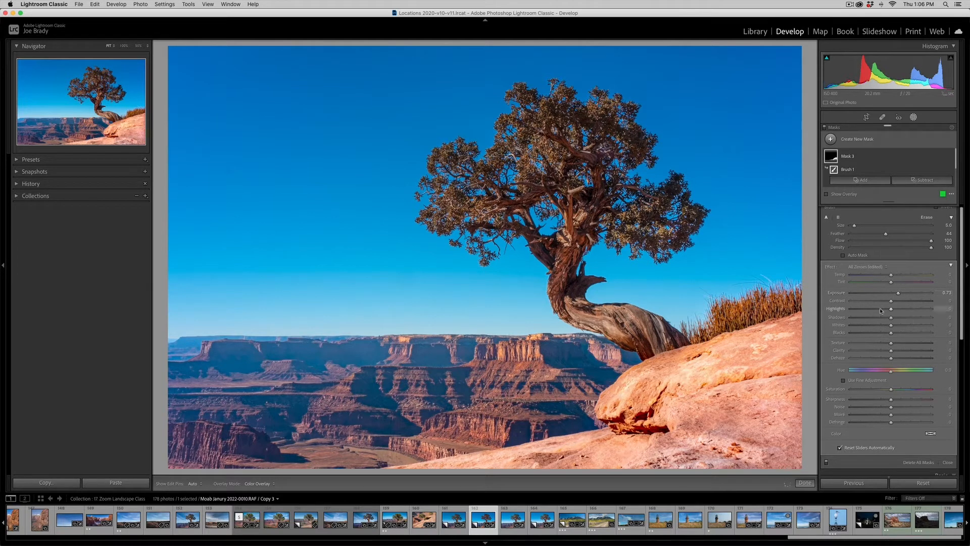
pyautogui.moveTo(879, 309); pyautogui.dragTo(878, 309)
pyautogui.click(804, 483)
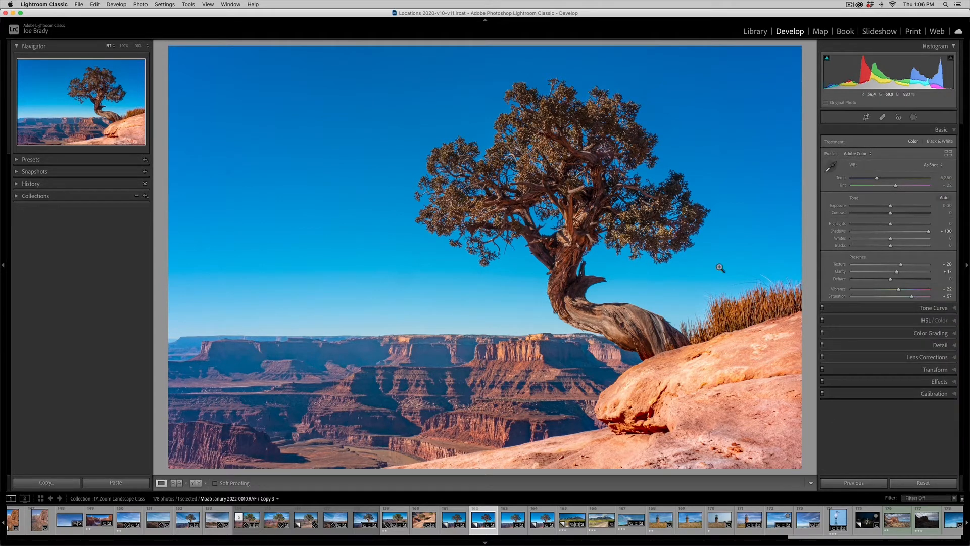
# Create a new brush mask with Auto Mask on and paint it over the tree's trunk and main inner branches.
pyautogui.click(913, 118)
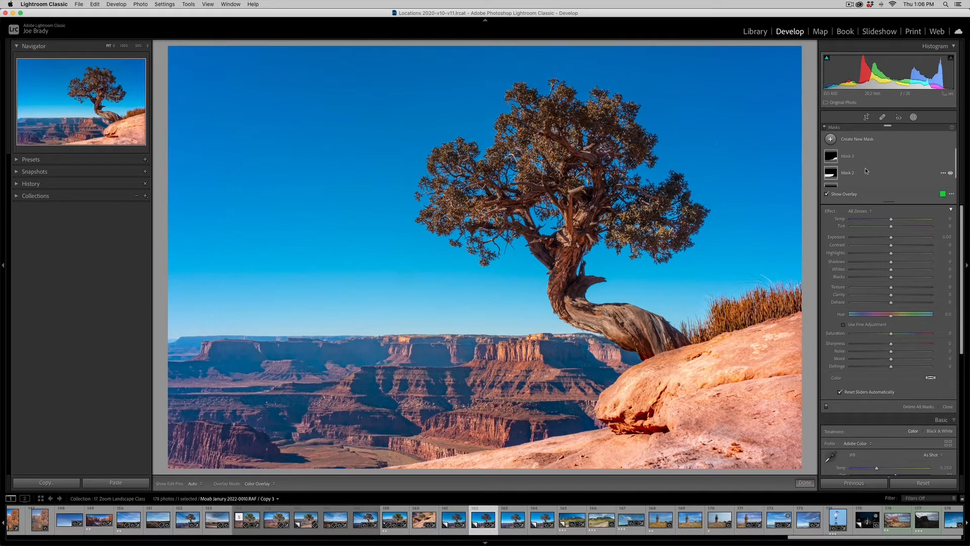
pyautogui.click(859, 140)
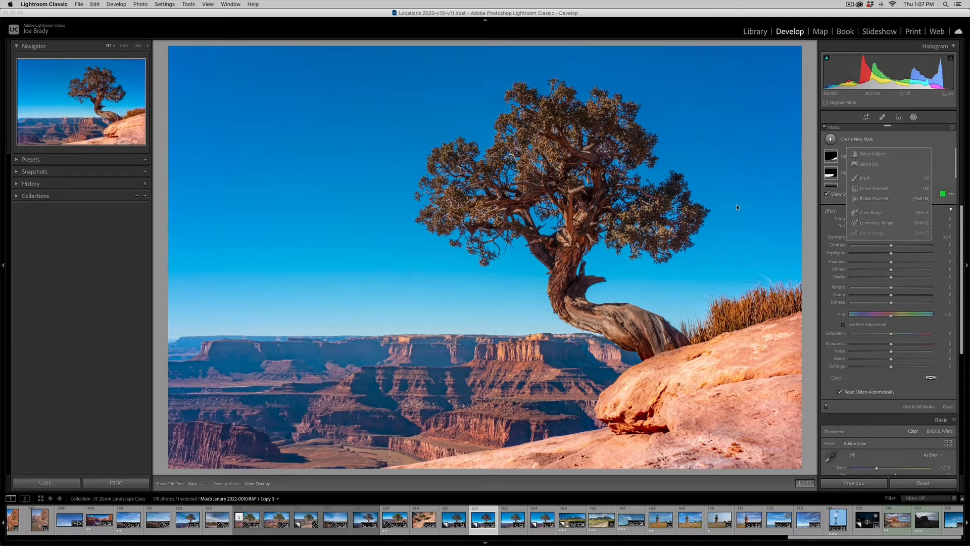
pyautogui.click(872, 179)
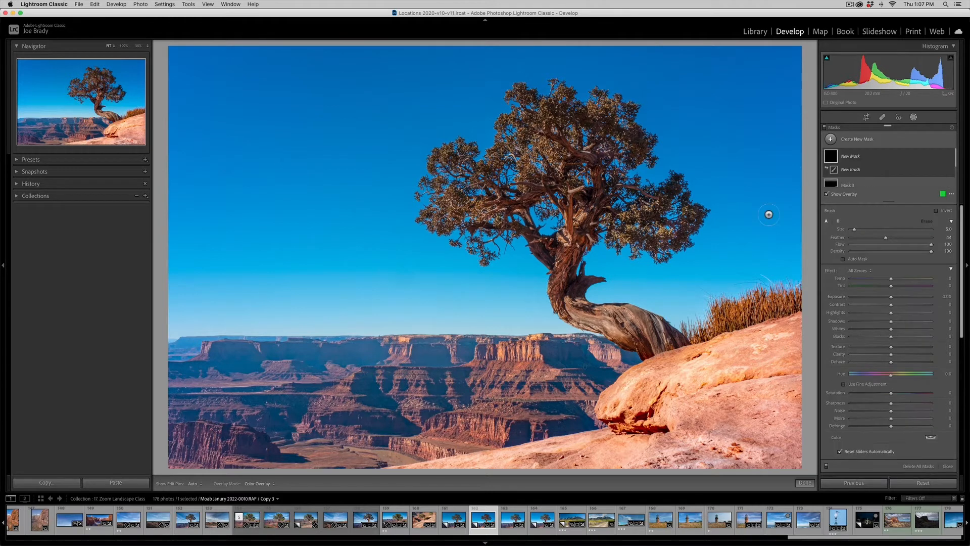
pyautogui.scroll(6, 572, 242)
pyautogui.scroll(-2, 579, 247)
pyautogui.click(590, 207)
pyautogui.moveTo(590, 207); pyautogui.dragTo(562, 265)
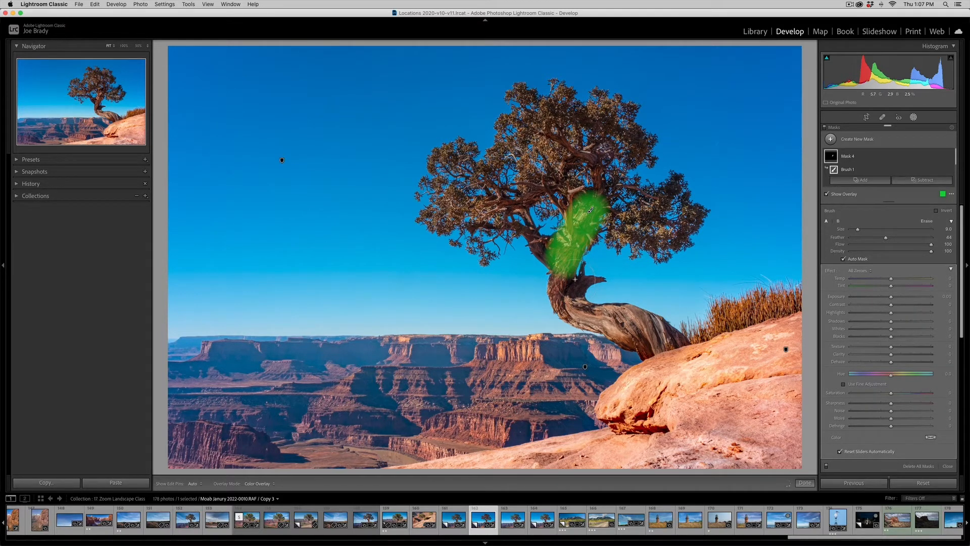
pyautogui.moveTo(567, 276)
pyautogui.mouseDown()
pyautogui.moveTo(669, 339)
pyautogui.moveTo(686, 339)
pyautogui.moveTo(619, 335)
pyautogui.moveTo(570, 316)
pyautogui.moveTo(550, 291)
pyautogui.moveTo(586, 277)
pyautogui.moveTo(598, 288)
pyautogui.moveTo(538, 245)
pyautogui.moveTo(516, 212)
pyautogui.moveTo(532, 216)
pyautogui.moveTo(523, 207)
pyautogui.mouseUp()
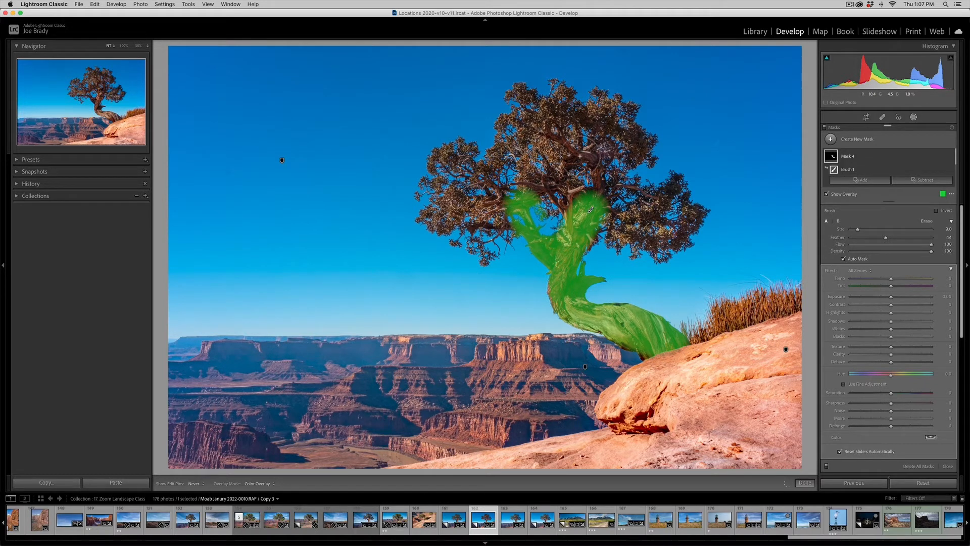
pyautogui.click(598, 168)
pyautogui.moveTo(590, 209)
pyautogui.mouseDown()
pyautogui.moveTo(599, 171)
pyautogui.moveTo(579, 203)
pyautogui.moveTo(591, 154)
pyautogui.moveTo(579, 148)
pyautogui.moveTo(548, 181)
pyautogui.moveTo(568, 210)
pyautogui.moveTo(571, 200)
pyautogui.moveTo(559, 196)
pyautogui.moveTo(576, 190)
pyautogui.mouseUp()
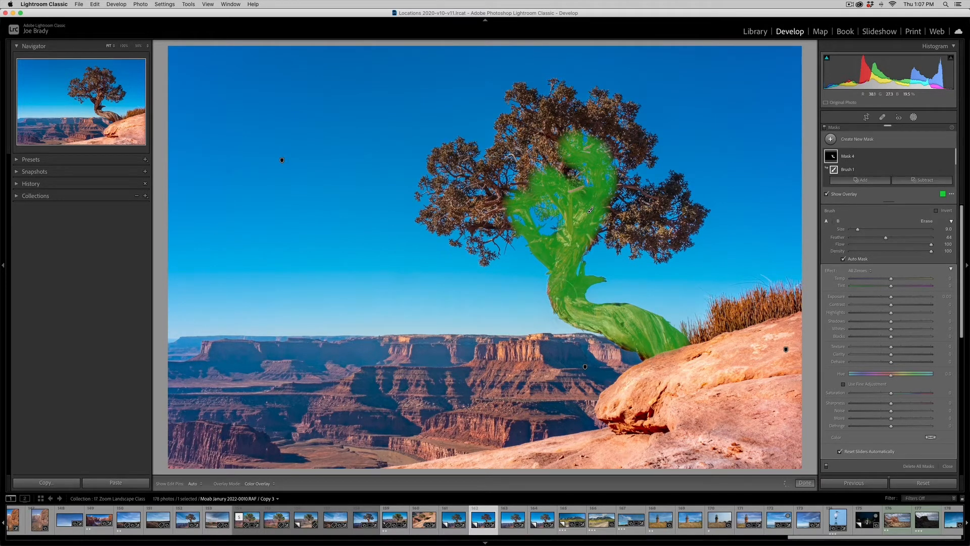
# Hide the edit pins, set the trunk mask's Temp to 26, raise its Exposure and fine-tune its Tint.
pyautogui.press('h')
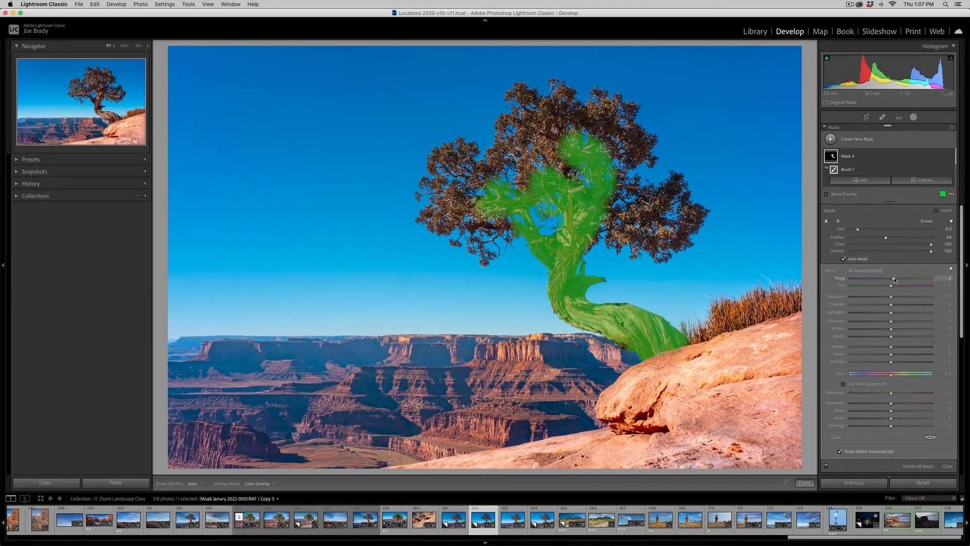
pyautogui.moveTo(894, 280); pyautogui.dragTo(900, 279)
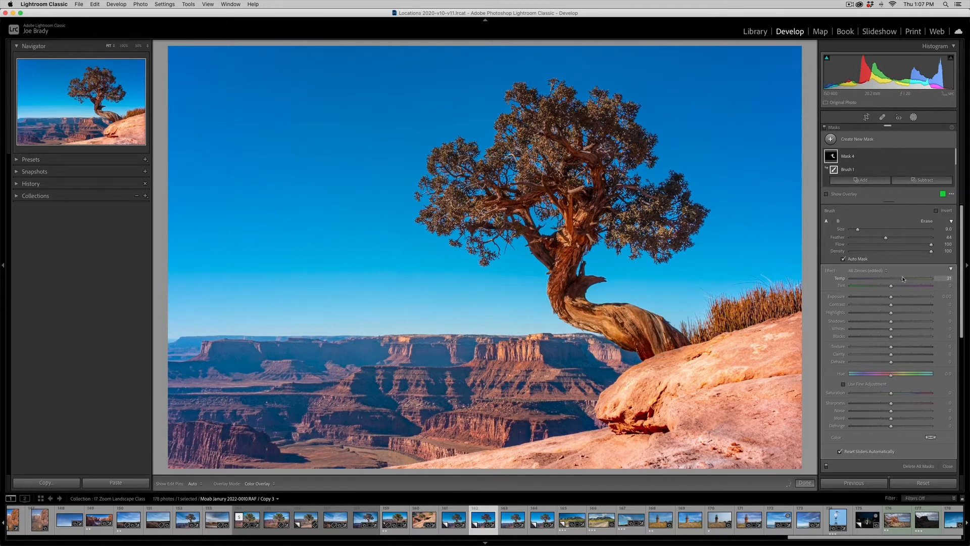
pyautogui.moveTo(901, 279); pyautogui.dragTo(901, 278)
pyautogui.moveTo(896, 297); pyautogui.dragTo(897, 299)
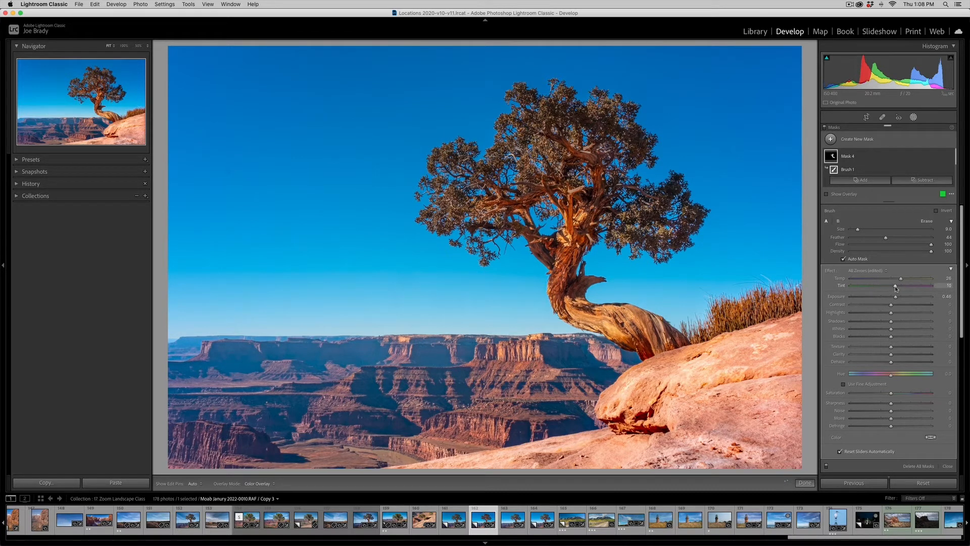
pyautogui.moveTo(896, 289); pyautogui.dragTo(889, 288)
pyautogui.moveTo(898, 298); pyautogui.dragTo(896, 295)
# Create another brush mask and paint it over the tree's foliage with Auto Mask on, enlarging the brush to 20.0.
pyautogui.press('k')
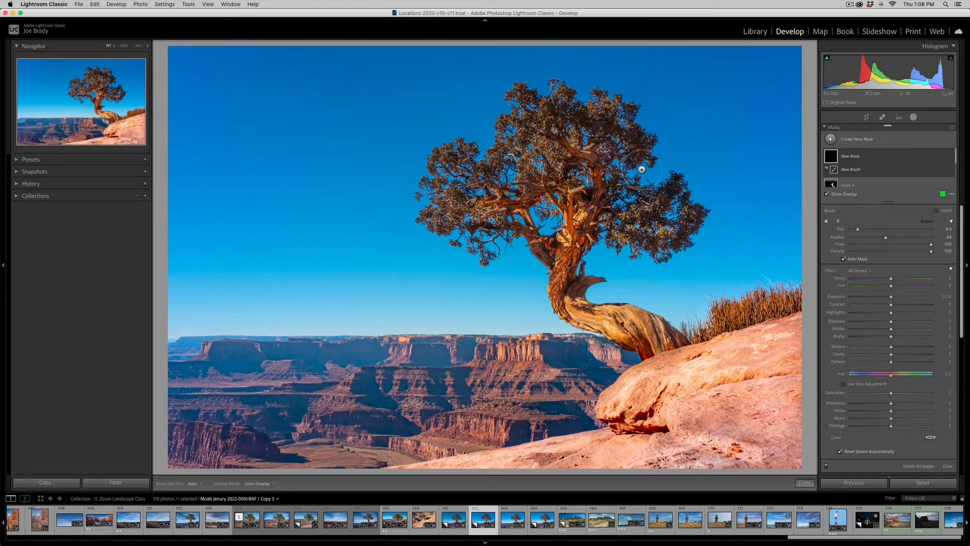
pyautogui.moveTo(616, 134)
pyautogui.mouseDown()
pyautogui.moveTo(602, 122)
pyautogui.moveTo(533, 121)
pyautogui.moveTo(602, 124)
pyautogui.mouseUp()
pyautogui.scroll(8, 552, 151)
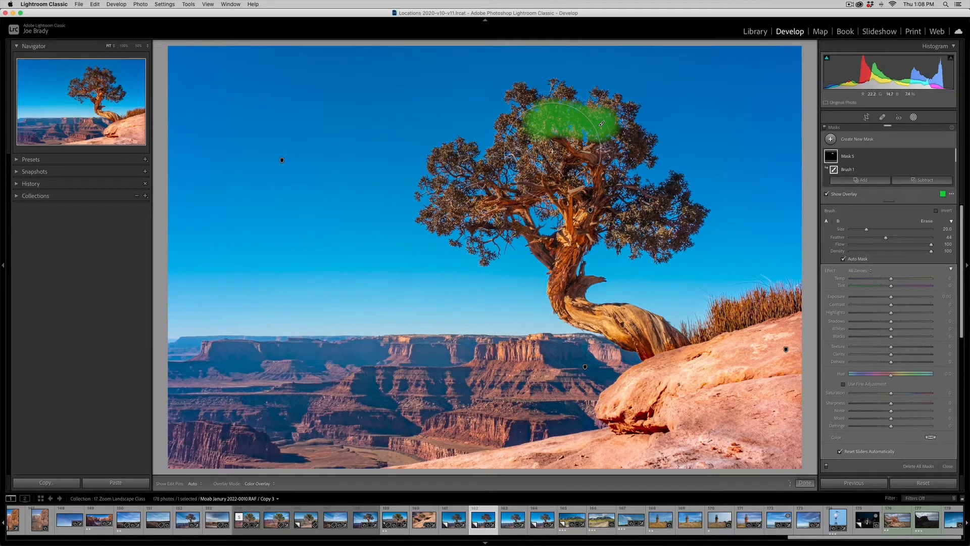
pyautogui.moveTo(500, 106); pyautogui.dragTo(506, 104)
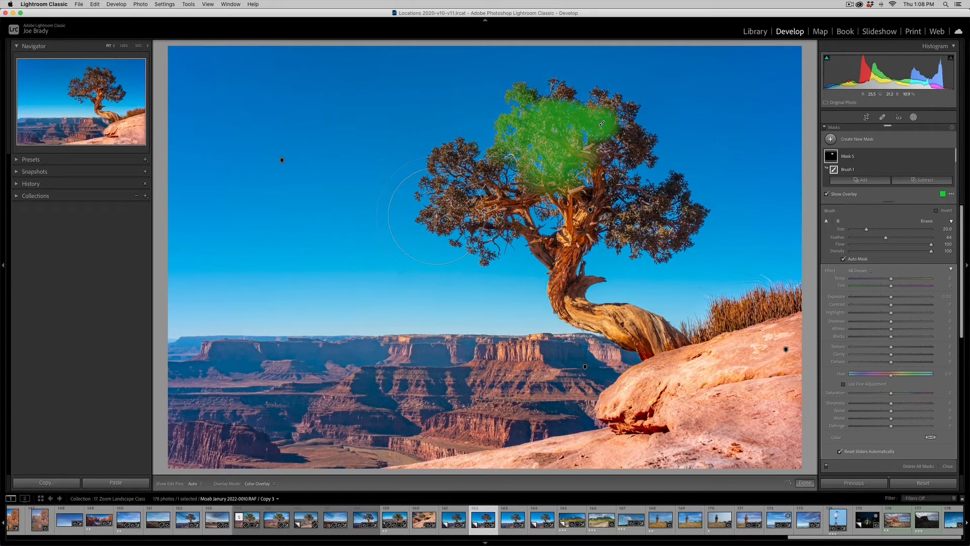
pyautogui.moveTo(437, 216)
pyautogui.mouseDown()
pyautogui.moveTo(473, 238)
pyautogui.moveTo(643, 261)
pyautogui.moveTo(643, 240)
pyautogui.moveTo(672, 238)
pyautogui.mouseUp()
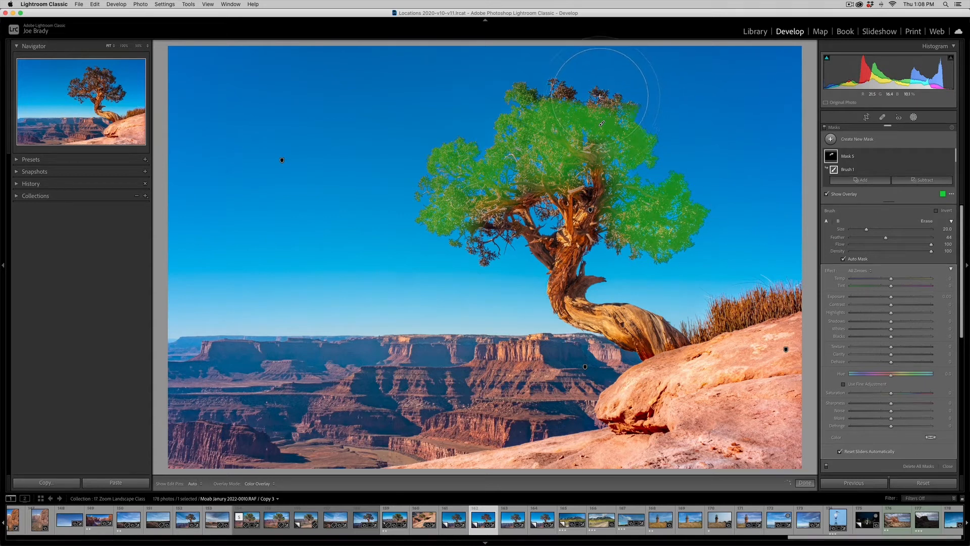
pyautogui.moveTo(565, 103)
pyautogui.mouseDown()
pyautogui.moveTo(570, 92)
pyautogui.moveTo(573, 99)
pyautogui.moveTo(561, 95)
pyautogui.mouseUp()
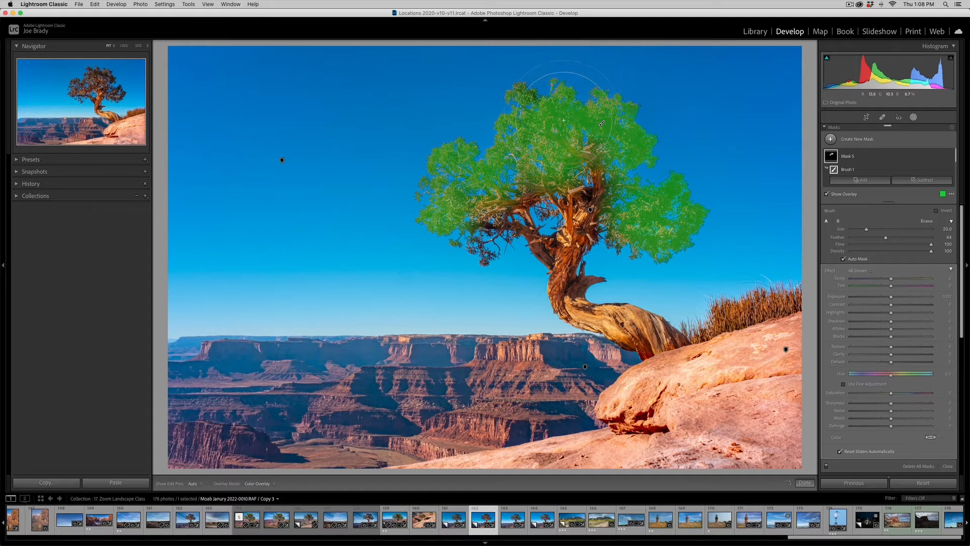
# Erase the foliage mask where it spills onto the upper trunk and the area beside it.
pyautogui.press('h')
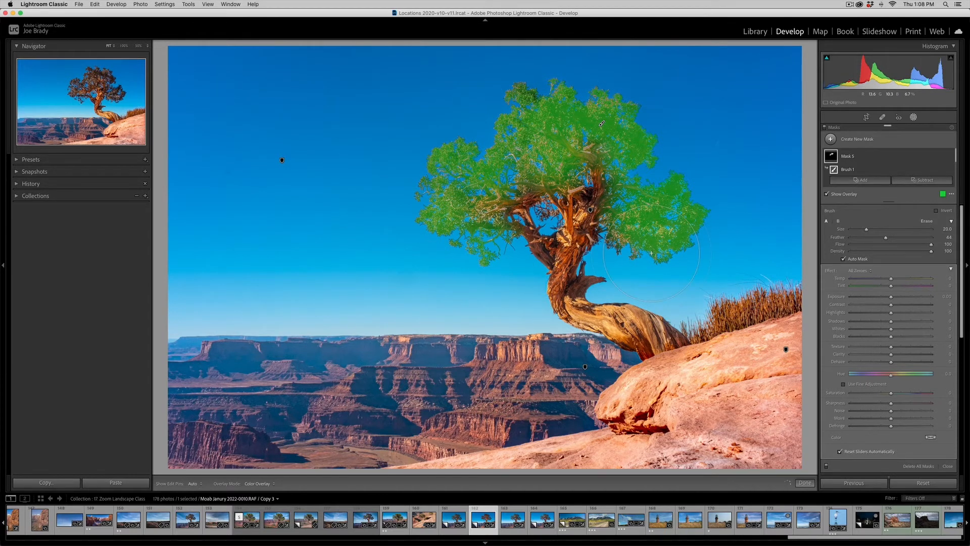
pyautogui.press('h')
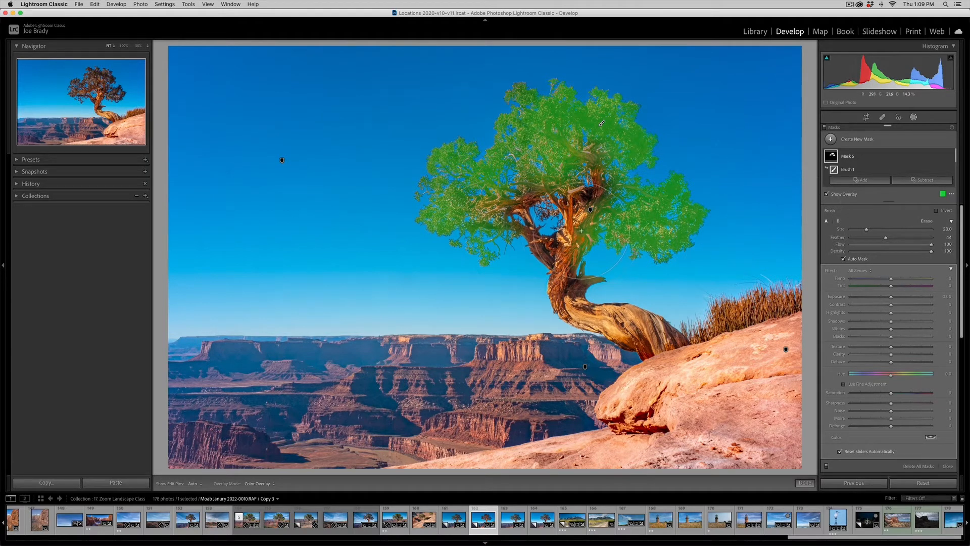
pyautogui.press('alt')
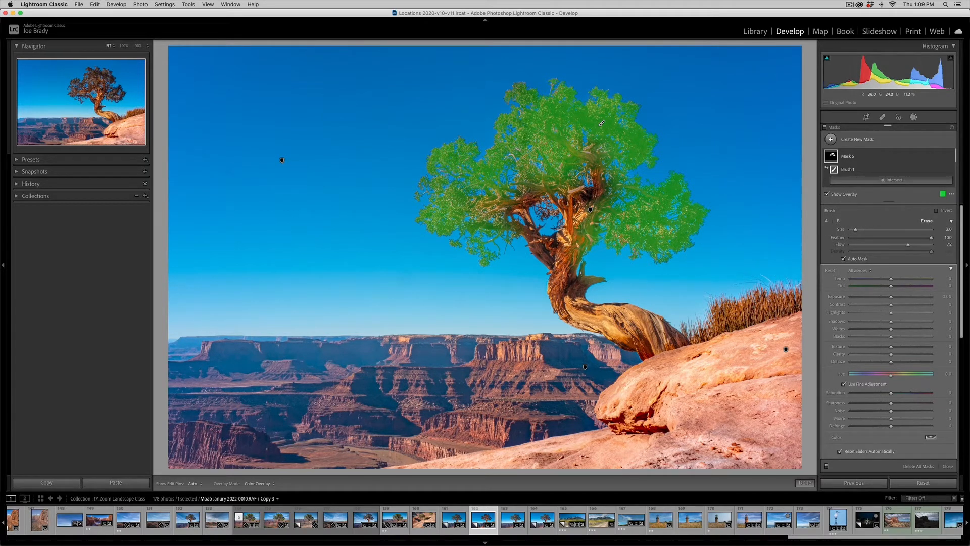
pyautogui.moveTo(598, 260)
pyautogui.mouseDown()
pyautogui.moveTo(600, 225)
pyautogui.moveTo(594, 256)
pyautogui.moveTo(589, 243)
pyautogui.moveTo(604, 202)
pyautogui.moveTo(570, 284)
pyautogui.moveTo(590, 293)
pyautogui.moveTo(585, 275)
pyautogui.moveTo(599, 282)
pyautogui.mouseUp()
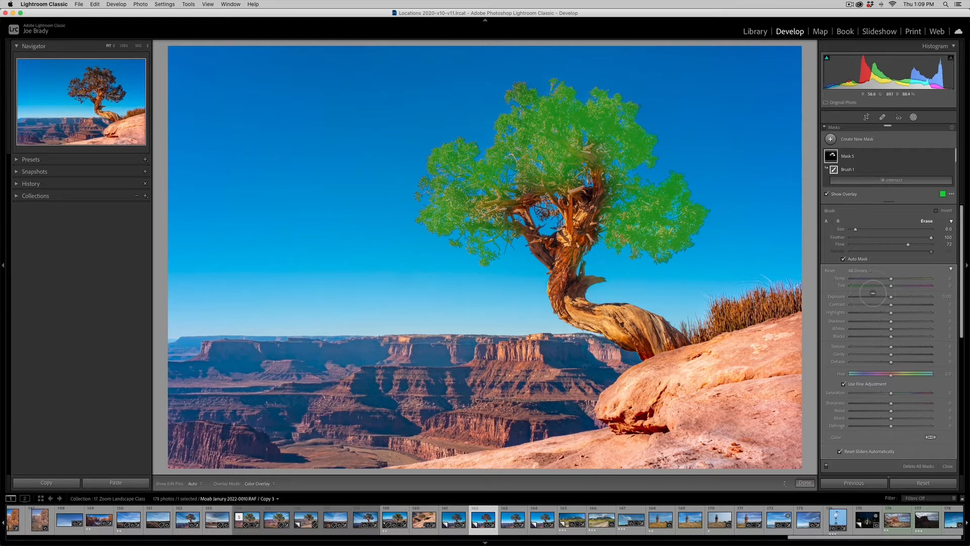
# Set the foliage mask's Tint to -47, Exposure to 0.42 and Saturation to 28, and lower its Temp slightly.
pyautogui.moveTo(891, 285); pyautogui.dragTo(879, 287)
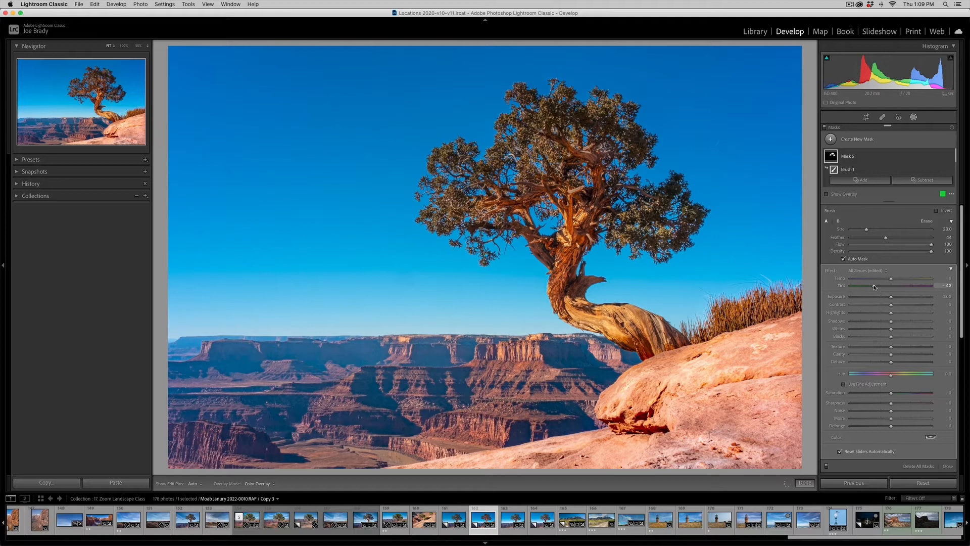
pyautogui.moveTo(874, 287); pyautogui.dragTo(894, 298)
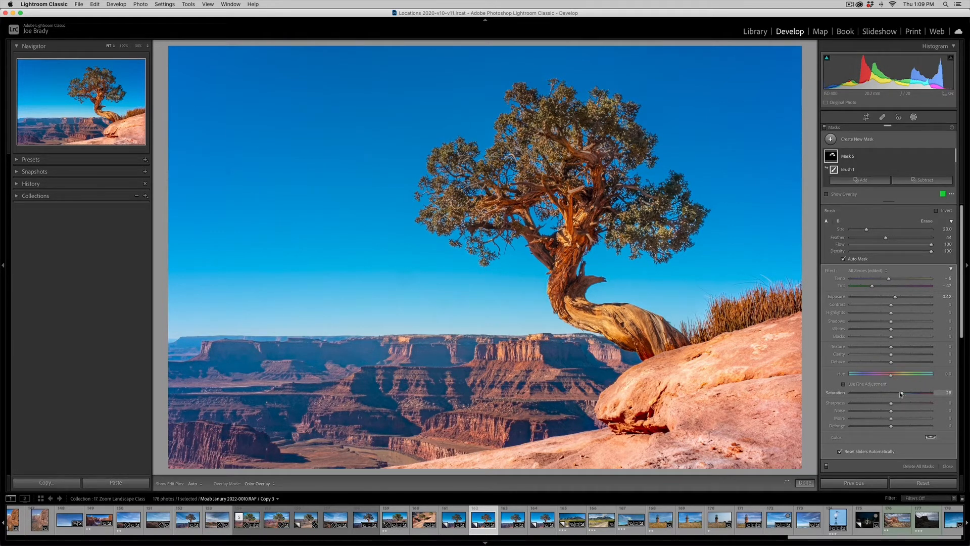
pyautogui.moveTo(901, 392); pyautogui.dragTo(899, 393)
pyautogui.scroll(-1, 900, 393)
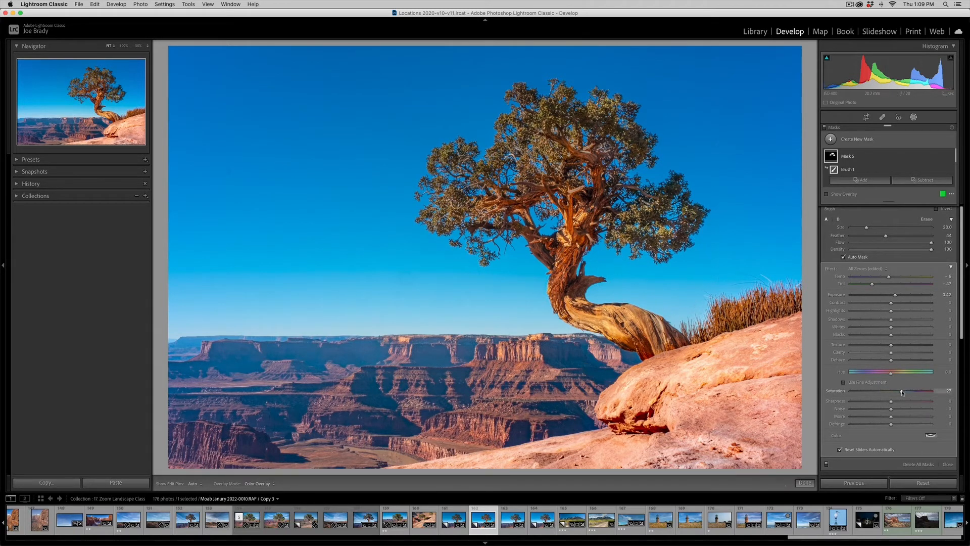
pyautogui.moveTo(901, 390); pyautogui.dragTo(901, 390)
# Extend the foliage mask over the grass behind the rock with brush size 6.0, erase the spill onto the rock and finish masking.
pyautogui.press('h')
pyautogui.moveTo(757, 309)
pyautogui.mouseDown()
pyautogui.moveTo(794, 305)
pyautogui.moveTo(757, 312)
pyautogui.mouseUp()
pyautogui.scroll(-5, 769, 322)
pyautogui.scroll(-4, 765, 319)
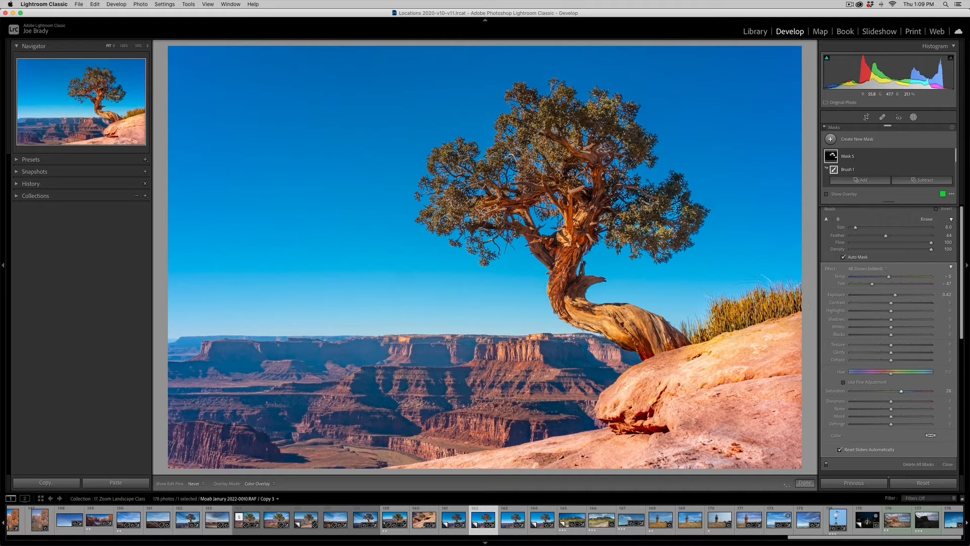
pyautogui.press('alt')
pyautogui.moveTo(808, 327)
pyautogui.mouseDown()
pyautogui.moveTo(688, 364)
pyautogui.moveTo(745, 370)
pyautogui.mouseUp()
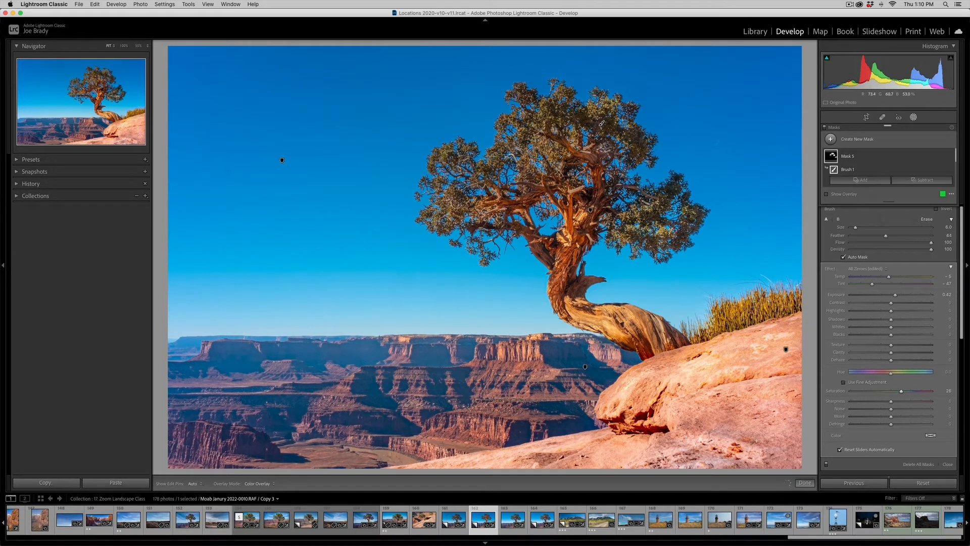
pyautogui.click(804, 482)
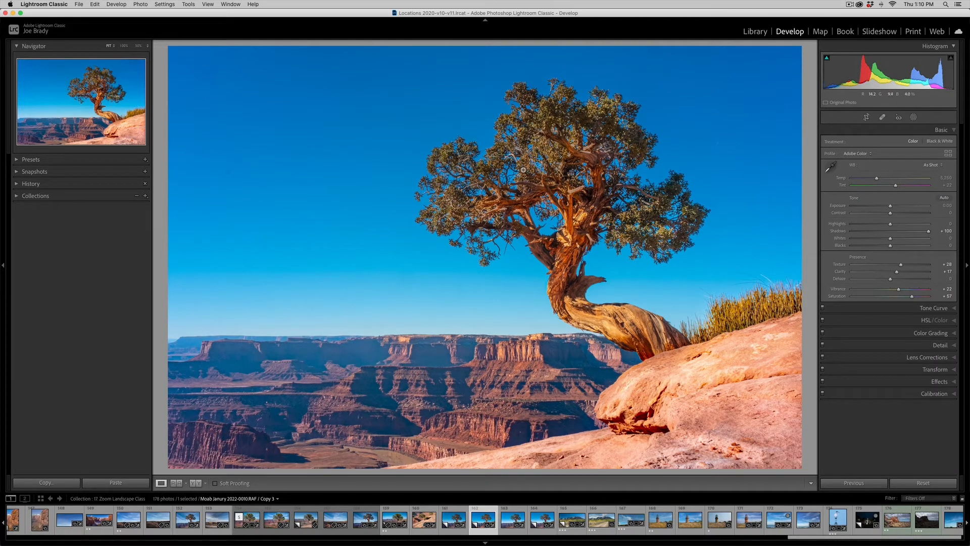
# Crop a thin strip of sky off the photo's upper edge and apply the crop.
pyautogui.press('r')
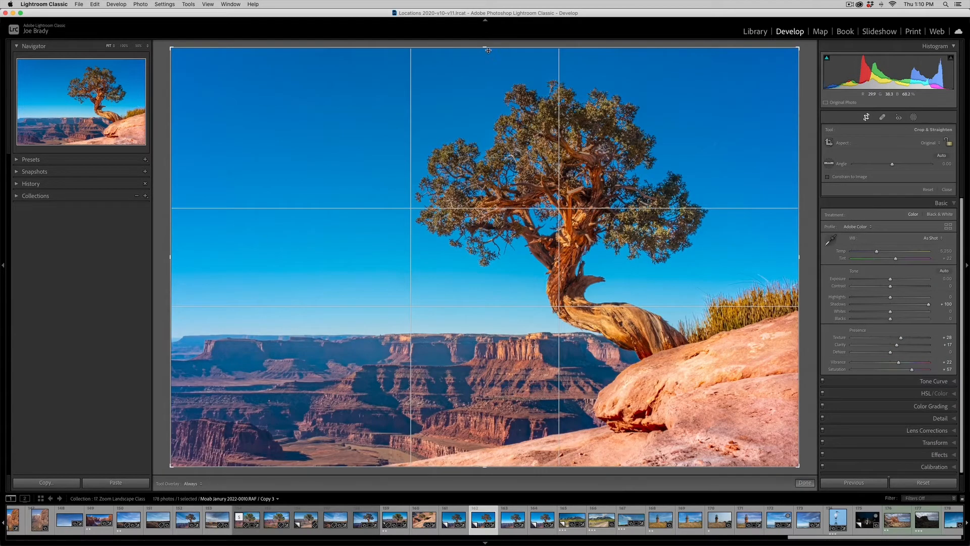
pyautogui.moveTo(486, 48); pyautogui.dragTo(487, 56)
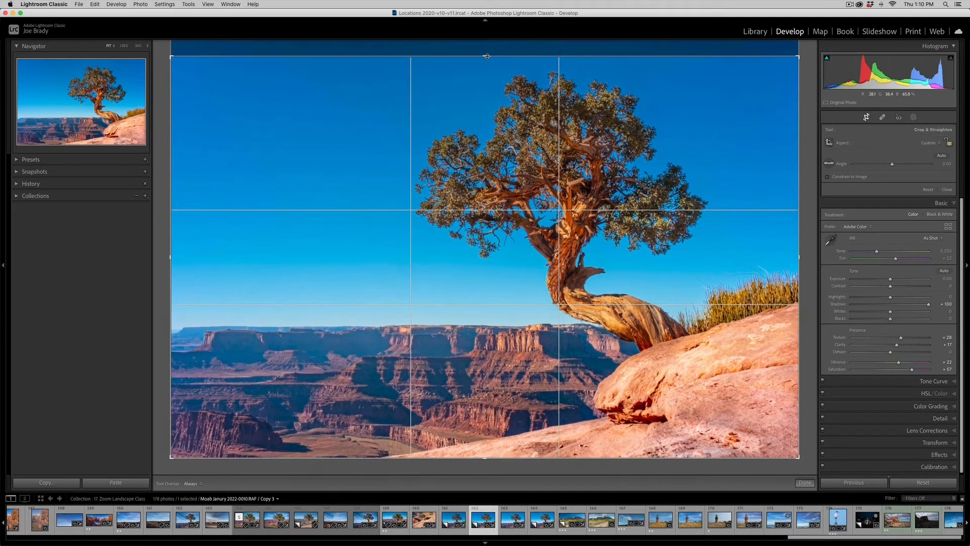
pyautogui.click(804, 483)
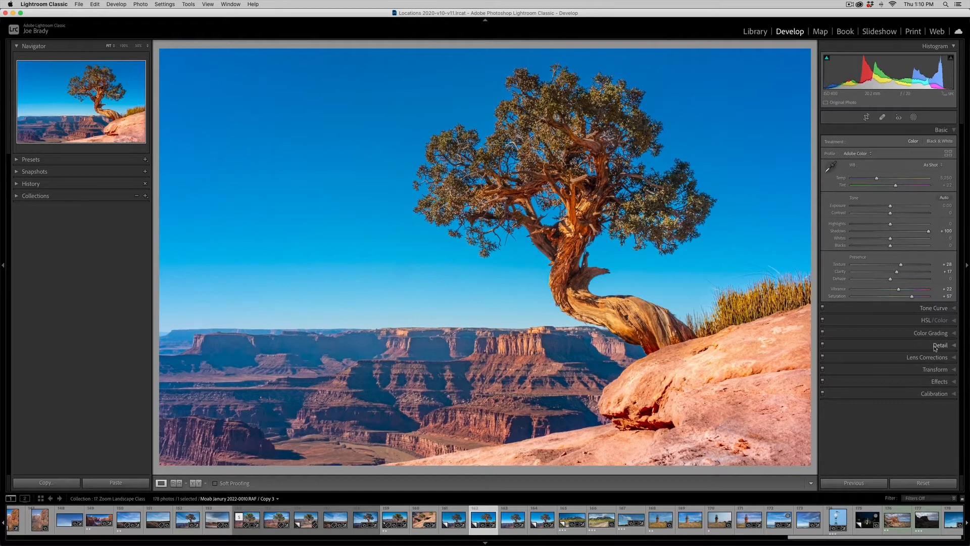
# Add a Highlight Priority post-crop vignette with Amount -12, Midpoint 41 and Roundness -66.
pyautogui.click(941, 382)
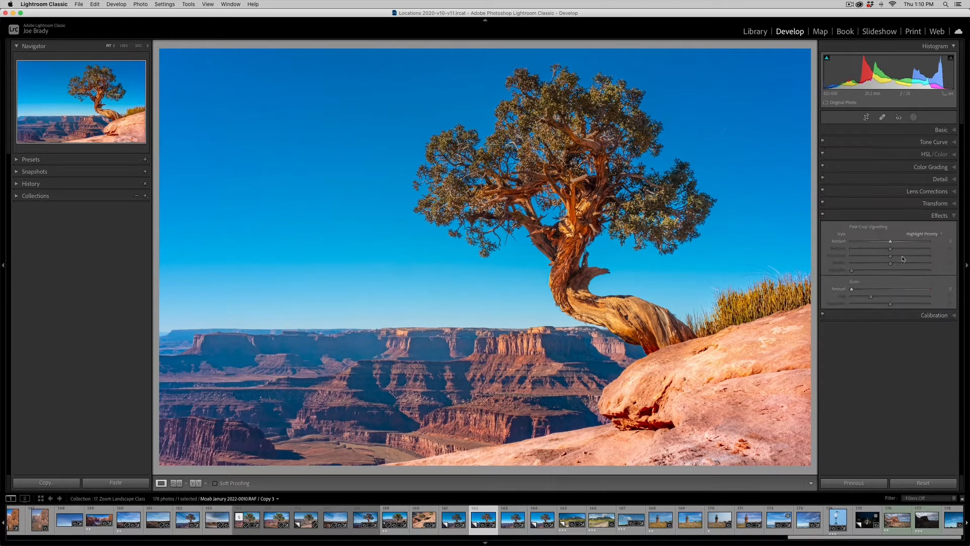
pyautogui.moveTo(891, 241); pyautogui.dragTo(808, 241)
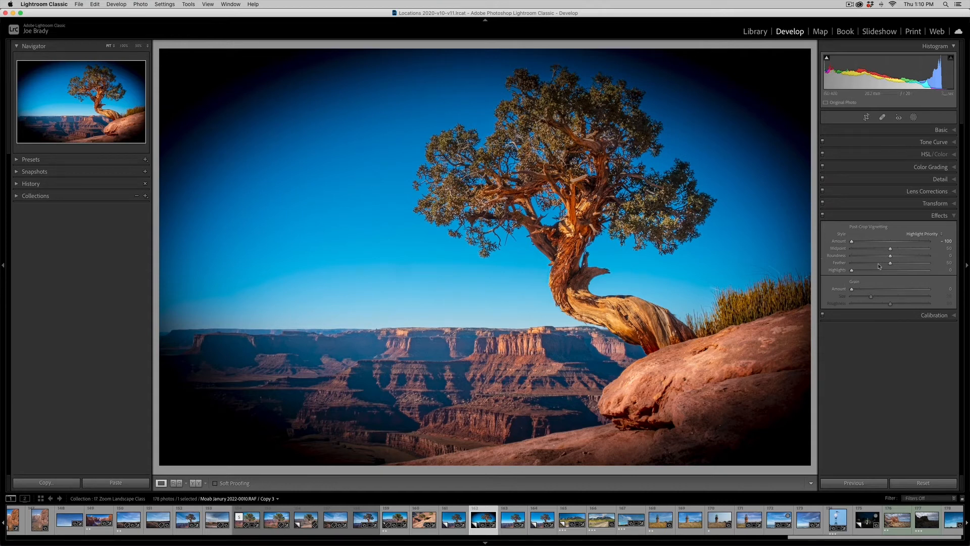
pyautogui.moveTo(889, 258)
pyautogui.mouseDown()
pyautogui.moveTo(864, 257)
pyautogui.moveTo(882, 250)
pyautogui.mouseUp()
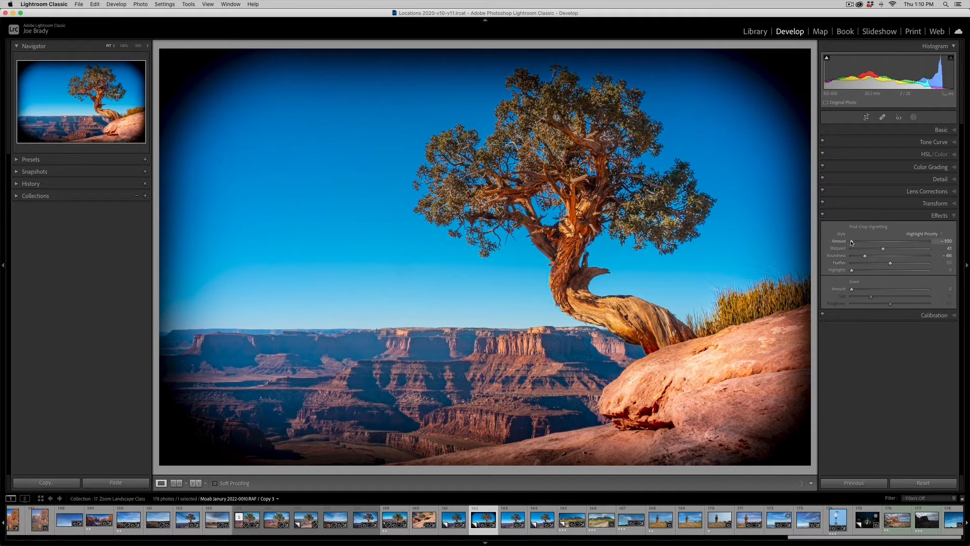
pyautogui.moveTo(852, 242); pyautogui.dragTo(885, 243)
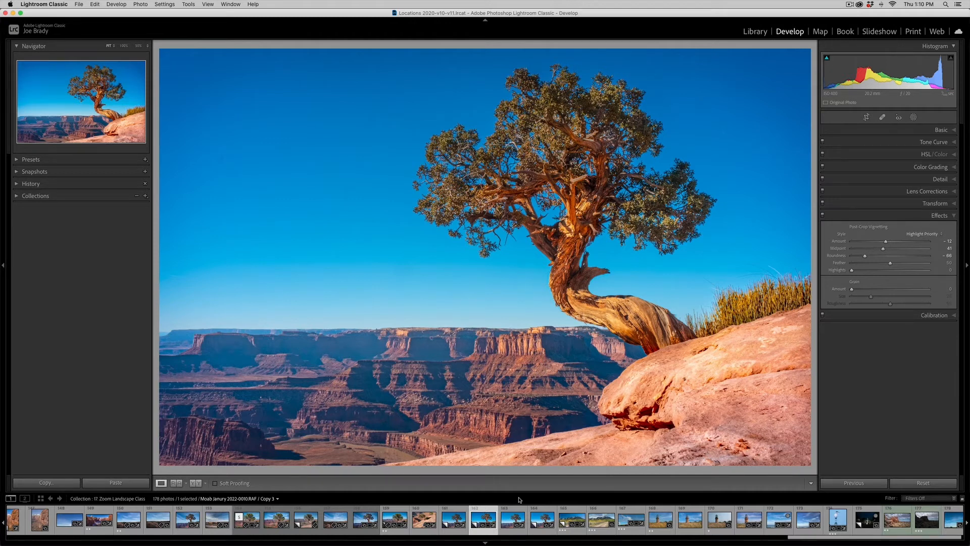
# Create a virtual copy of the edited tree photo and reset it to its unedited state.
pyautogui.press('super+apostrophe')
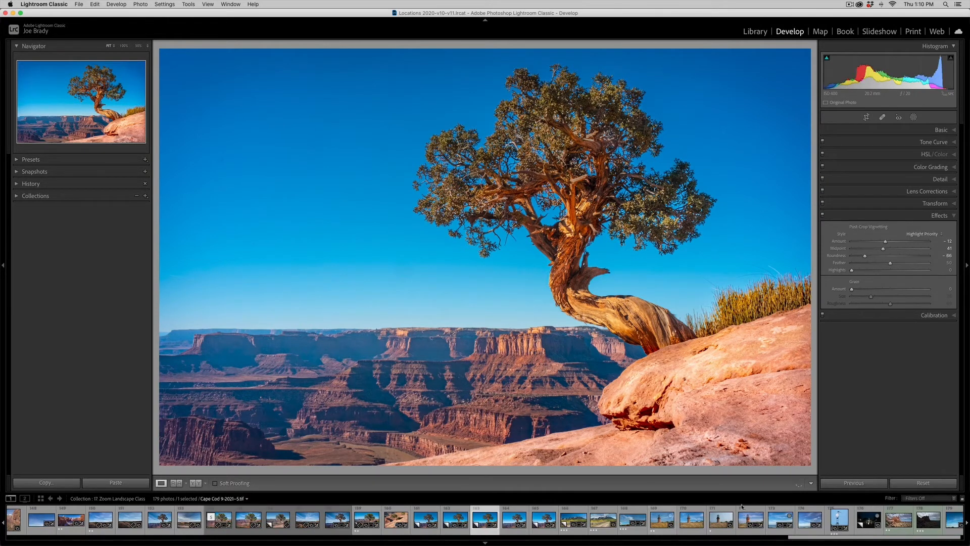
pyautogui.click(923, 483)
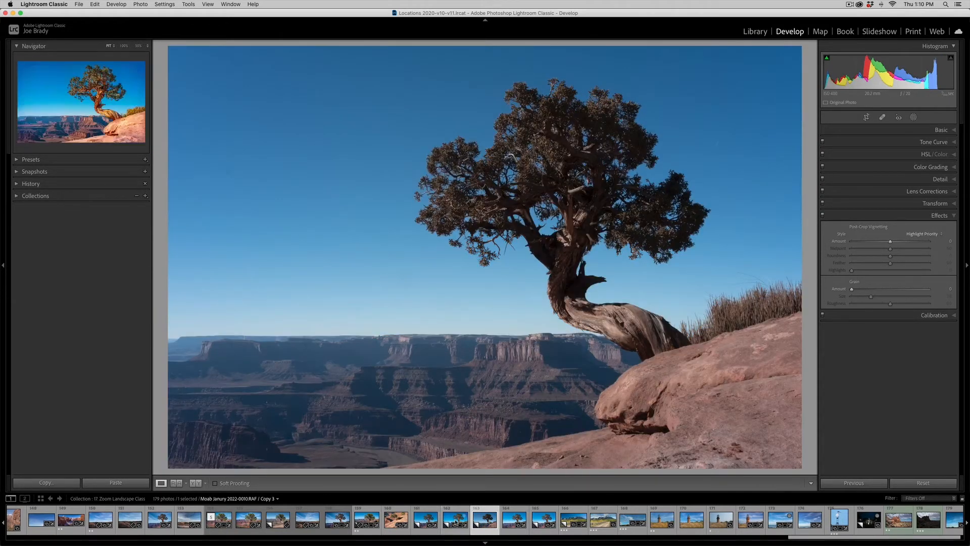
# Compare the unedited virtual copy with the edited tree photo in full screen.
pyautogui.keyDown('super'); pyautogui.click(455, 522); pyautogui.keyUp('super')
pyautogui.press('f')
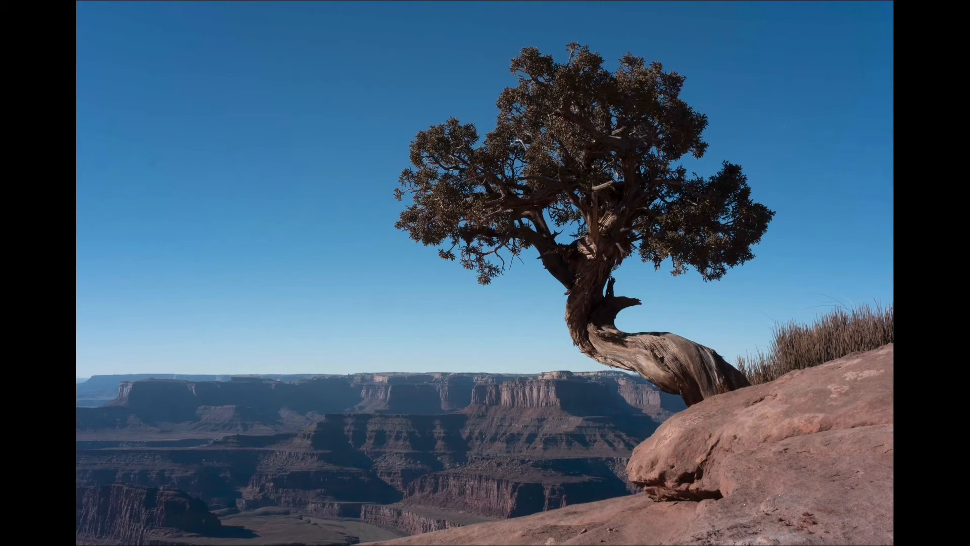
pyautogui.press('Right')
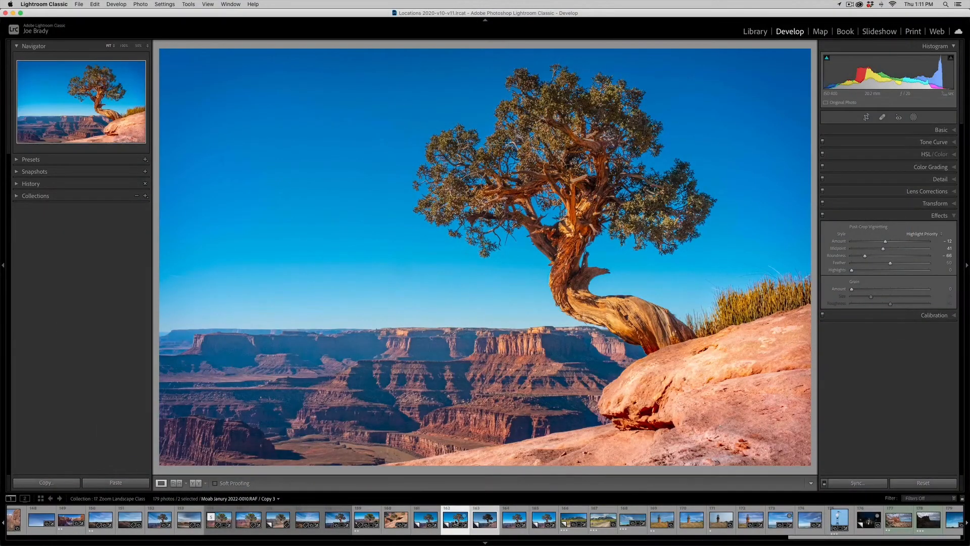
# Select only the edited tree photo and the cloudy-sky canyon photo, and show the info overlay to compare their pixel dimensions.
pyautogui.keyDown('super'); pyautogui.click(476, 524); pyautogui.keyUp('super')
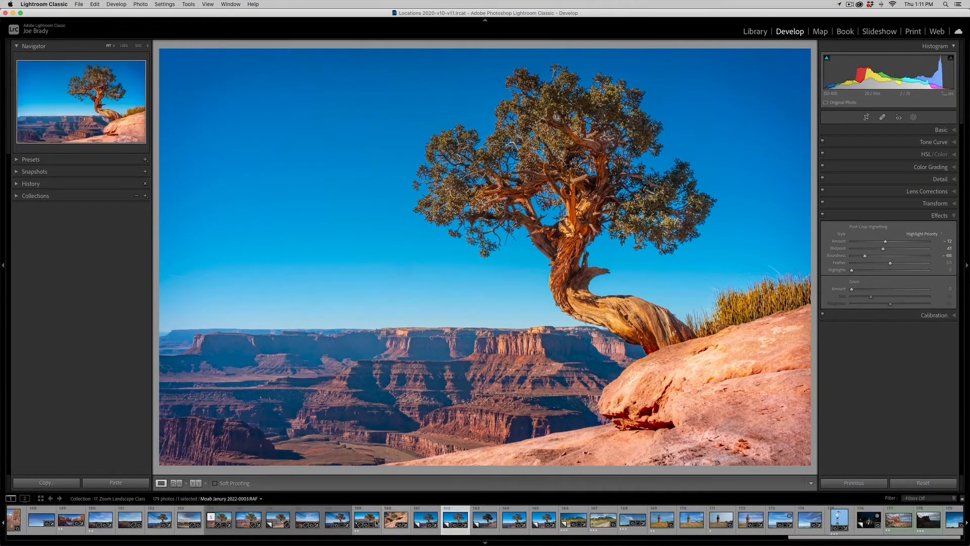
pyautogui.keyDown('super'); pyautogui.click(310, 513); pyautogui.keyUp('super')
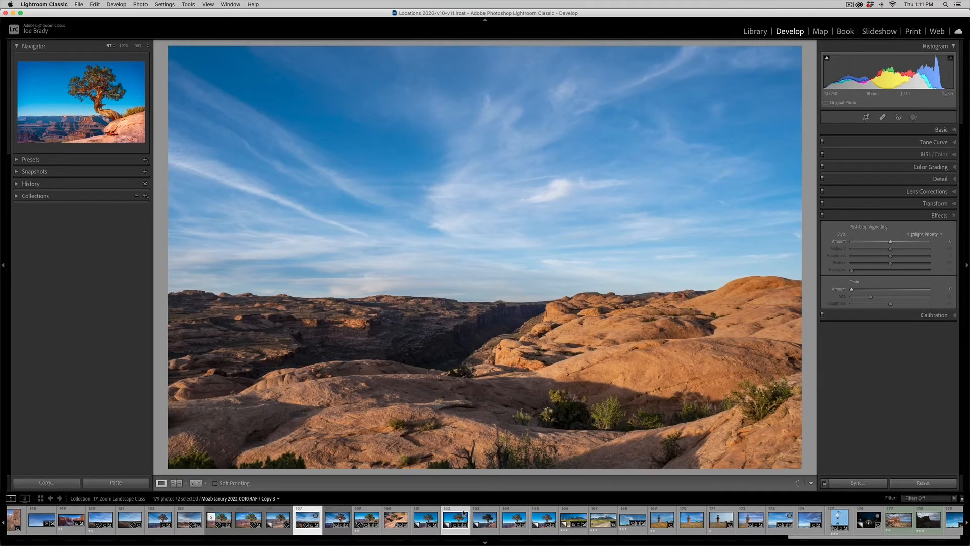
pyautogui.press('i')
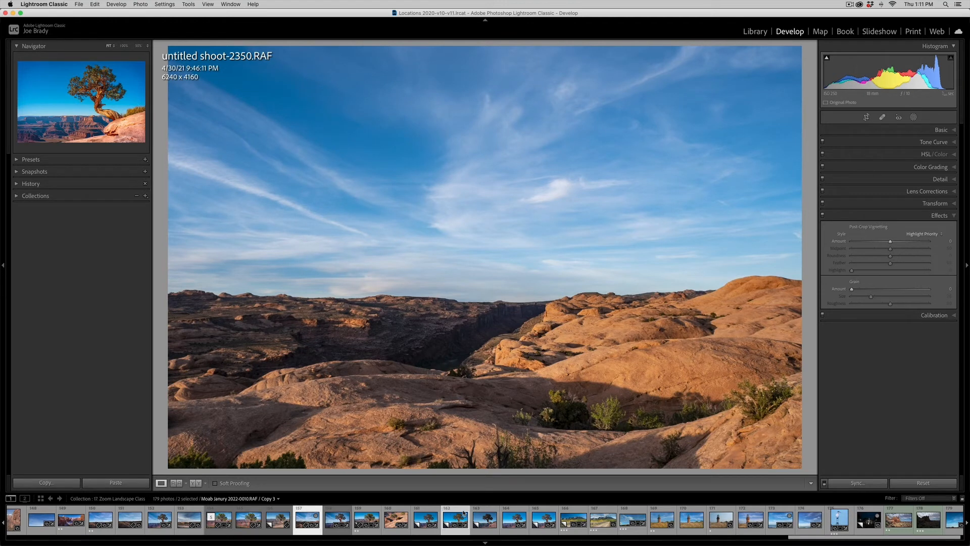
pyautogui.click(463, 512)
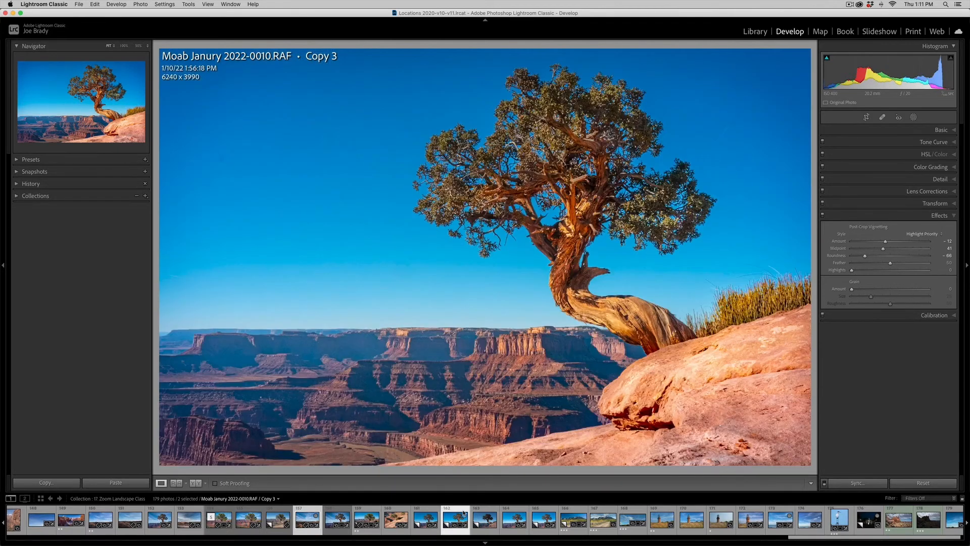
pyautogui.press('Left')
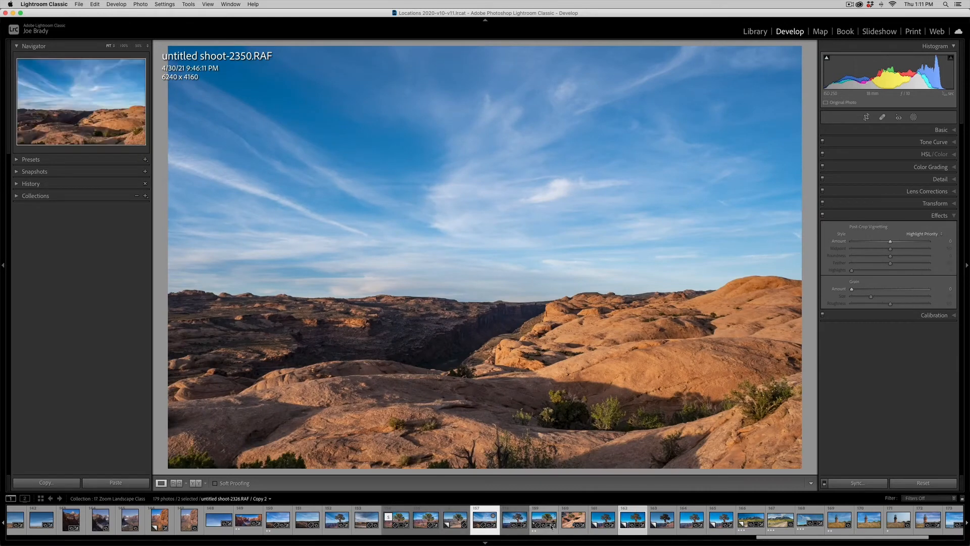
# Open the two selected photos as layers in one Photoshop document.
pyautogui.press('c')
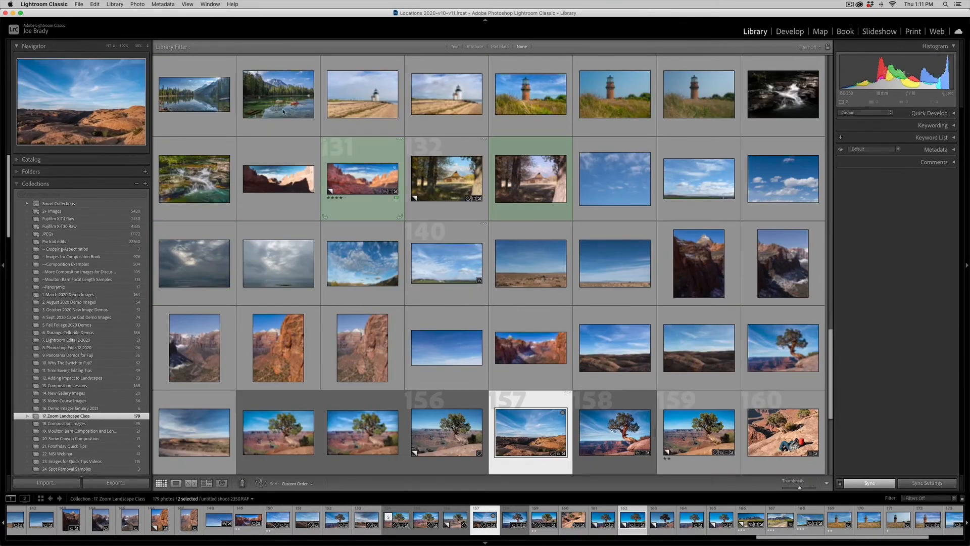
pyautogui.click(136, 4)
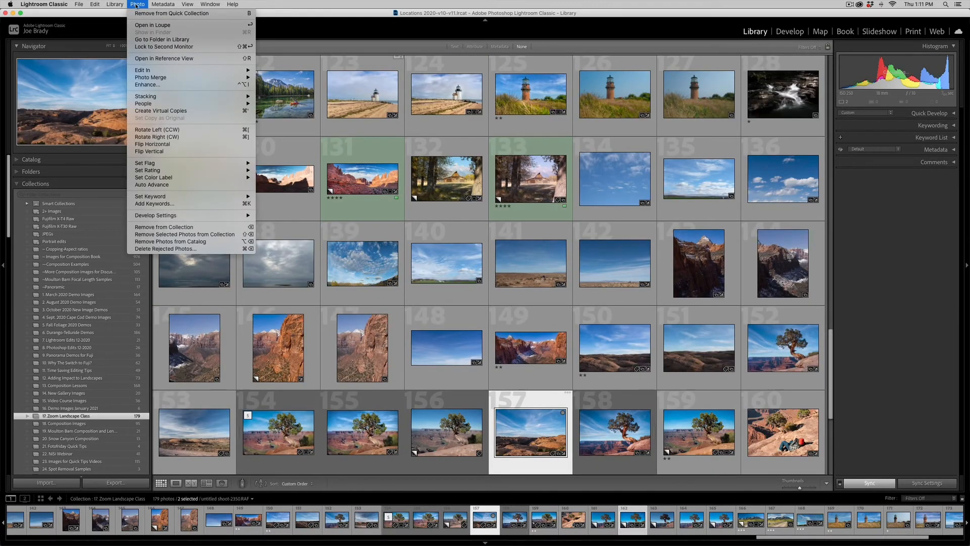
pyautogui.moveTo(150, 74)
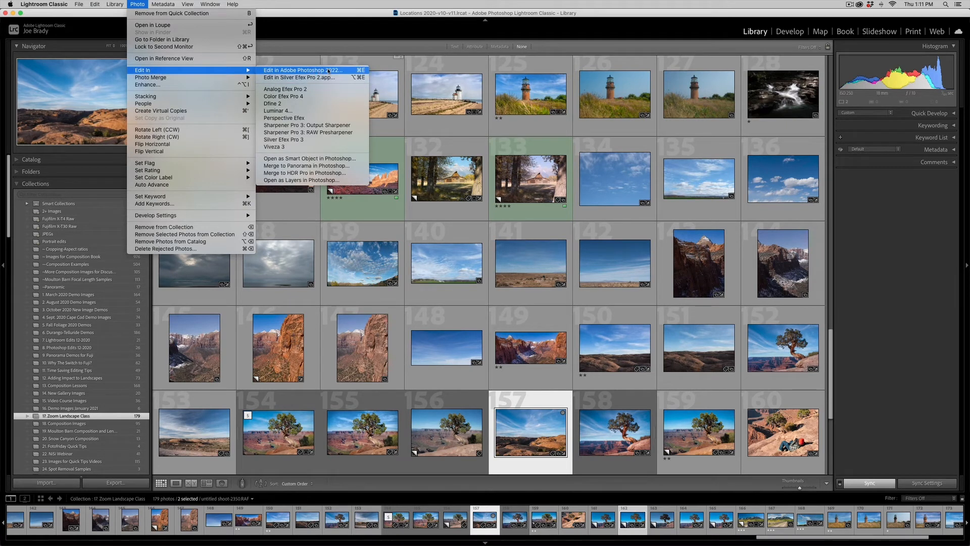
pyautogui.click(327, 181)
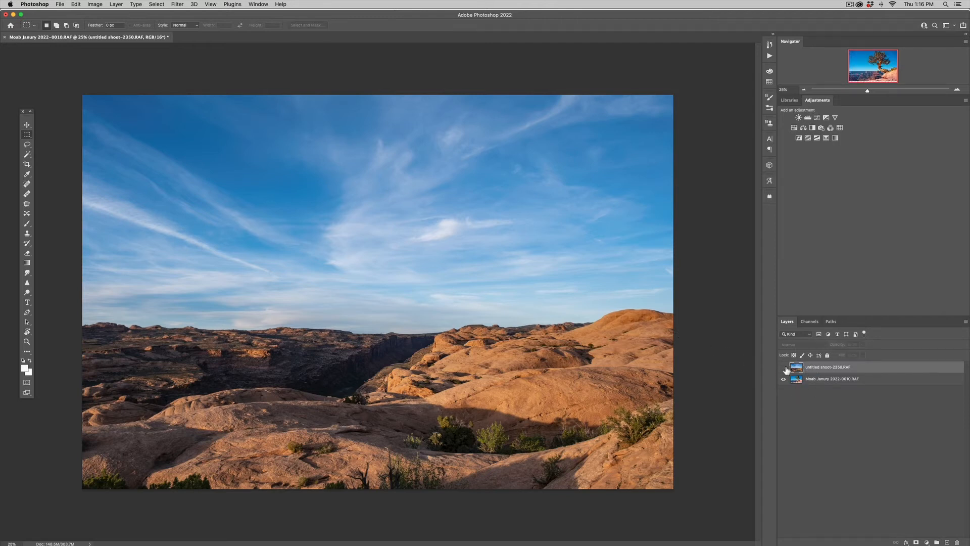
# Hide the cloudy-sky layer untitled shoot-2350.RAF and make the tree layer Moab Janury 2022-0010.RAF active.
pyautogui.click(785, 367)
pyautogui.click(784, 367)
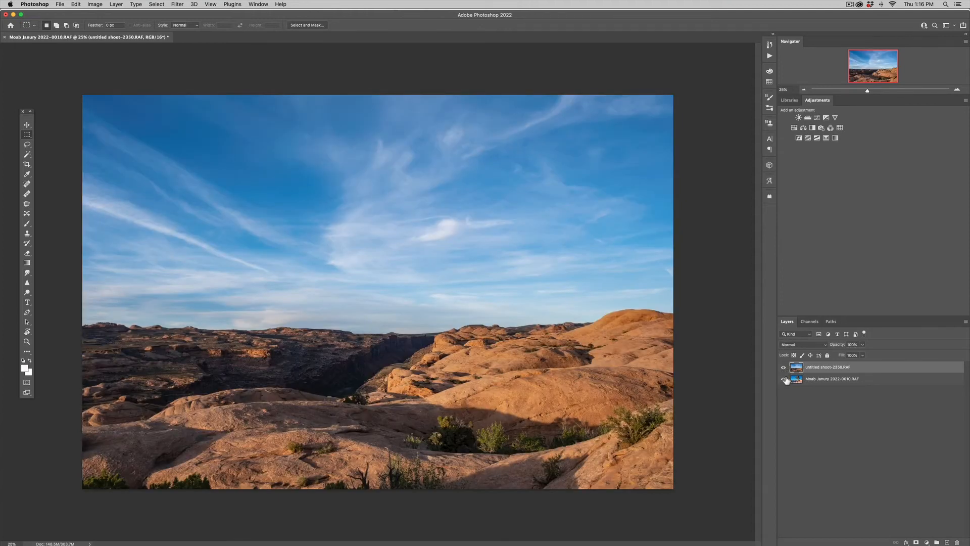
pyautogui.click(784, 368)
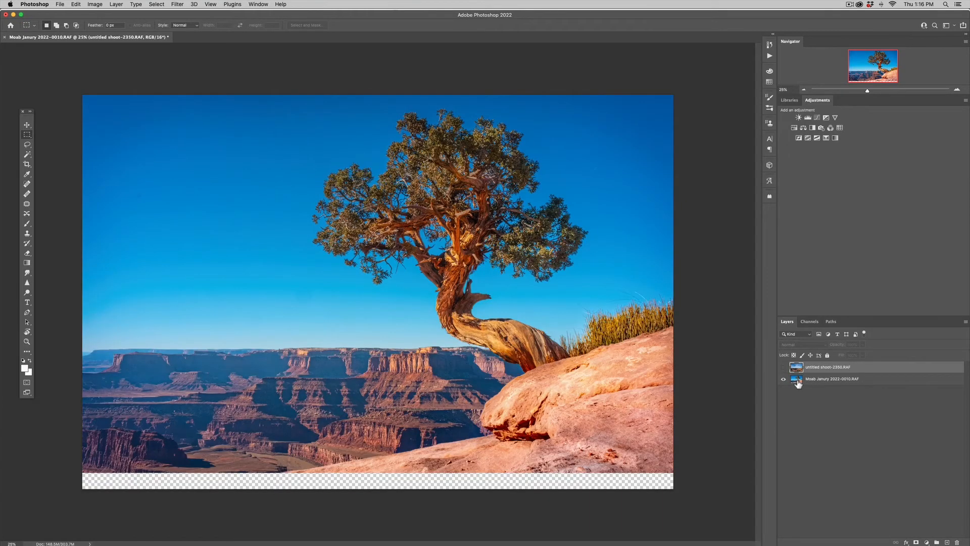
pyautogui.click(797, 380)
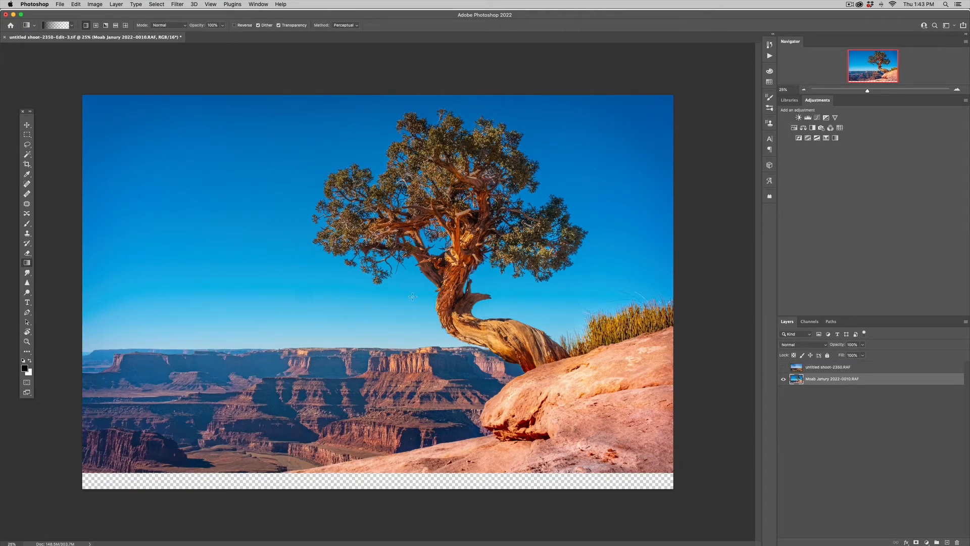
# Select the blue sky around and between the branches with the non-contiguous Magic Wand at tolerance 32, adding the paler bands down to the horizon.
pyautogui.press('w')
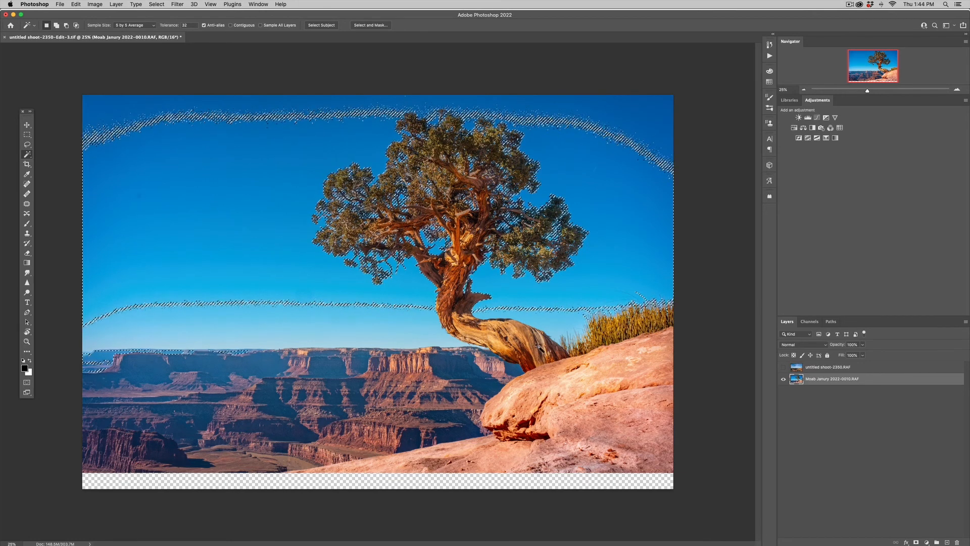
pyautogui.press('shift')
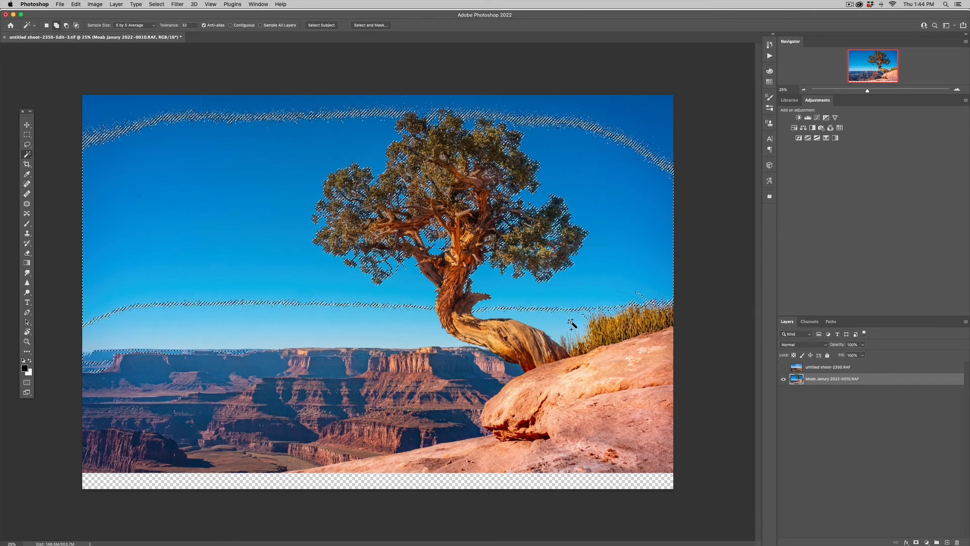
pyautogui.keyDown('shift'); pyautogui.click(570, 321); pyautogui.keyUp('shift')
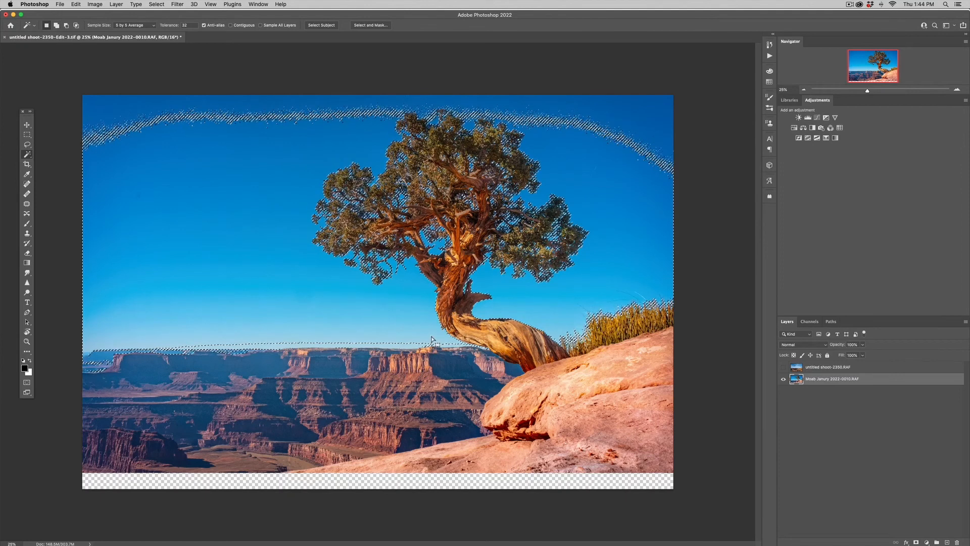
pyautogui.keyDown('shift'); pyautogui.click(307, 347); pyautogui.keyUp('shift')
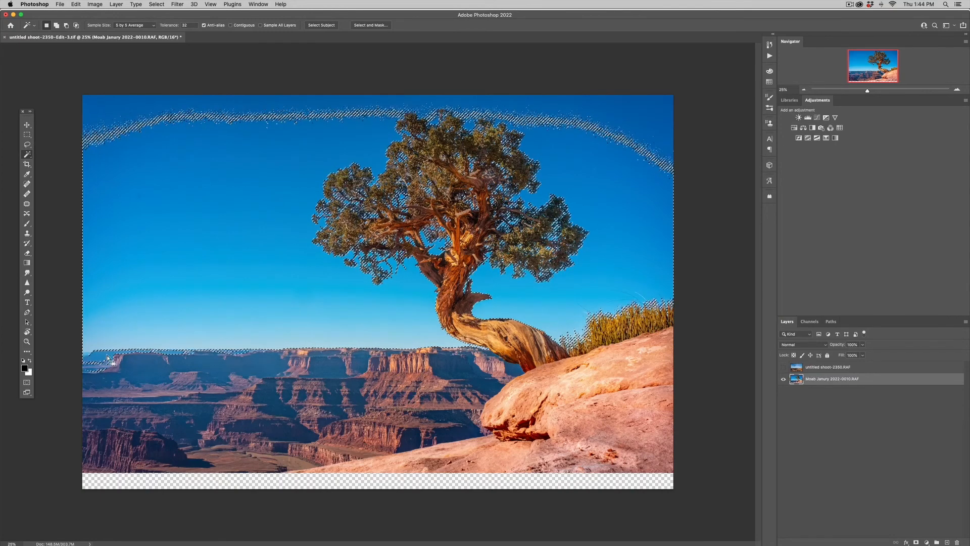
# Subtract the stray selected patches on the distant canyon below the horizon with the Lasso.
pyautogui.click(28, 145)
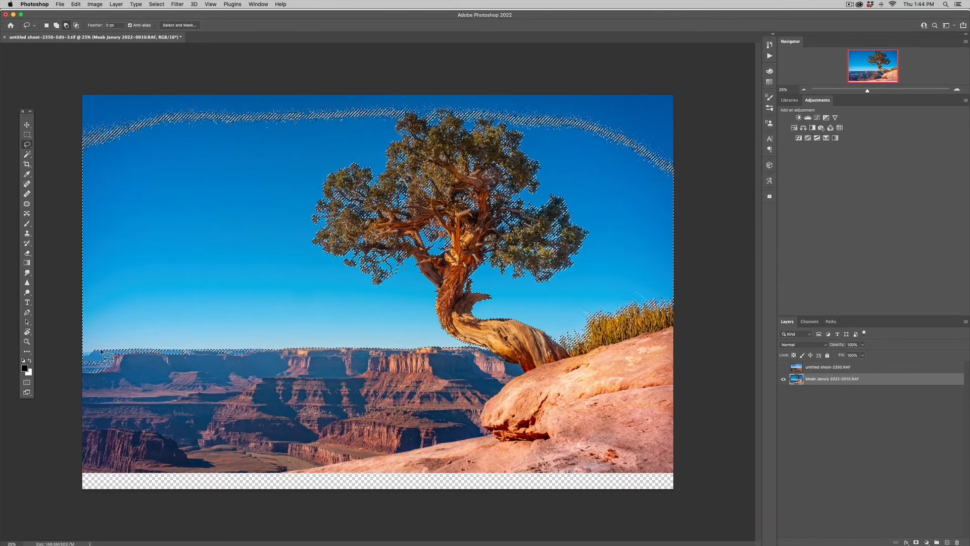
pyautogui.moveTo(71, 372)
pyautogui.mouseDown()
pyautogui.moveTo(126, 383)
pyautogui.moveTo(246, 377)
pyautogui.mouseUp()
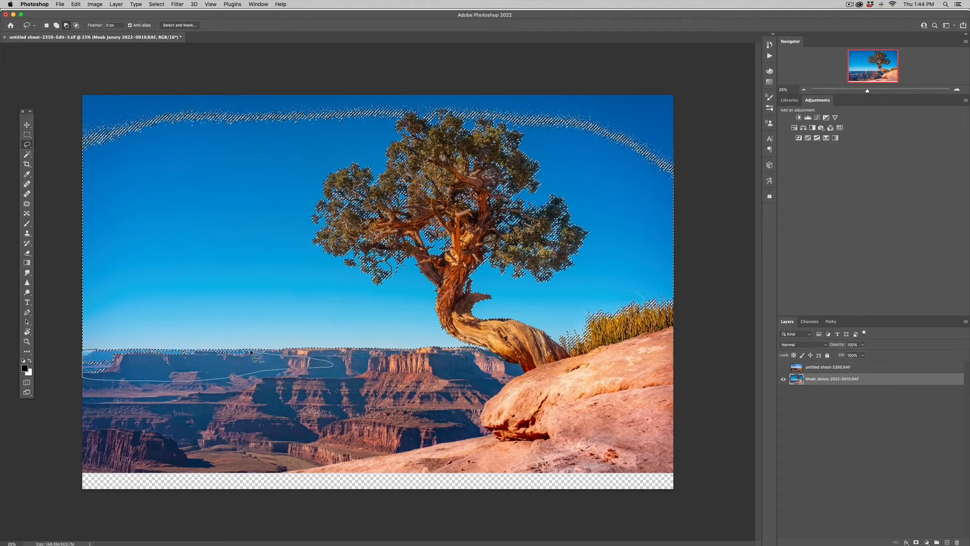
pyautogui.moveTo(236, 350); pyautogui.dragTo(86, 350)
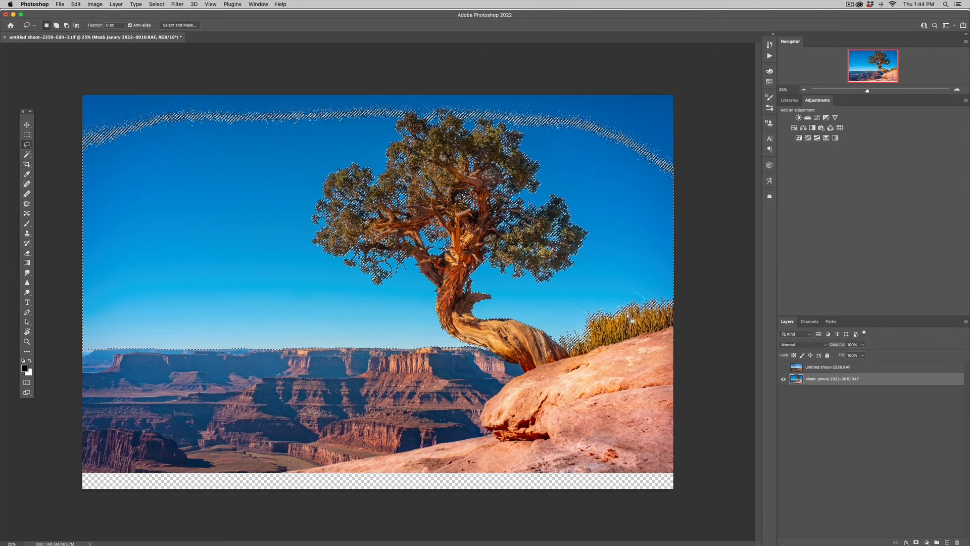
# Restrict the Magic Wand to contiguous pixels and add the dark band of upper sky to the selection.
pyautogui.press('w')
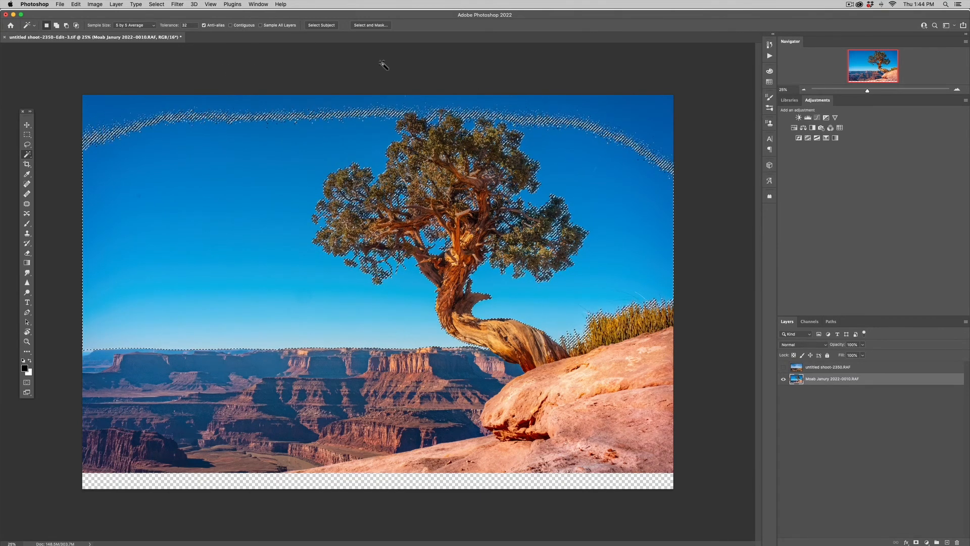
pyautogui.click(247, 25)
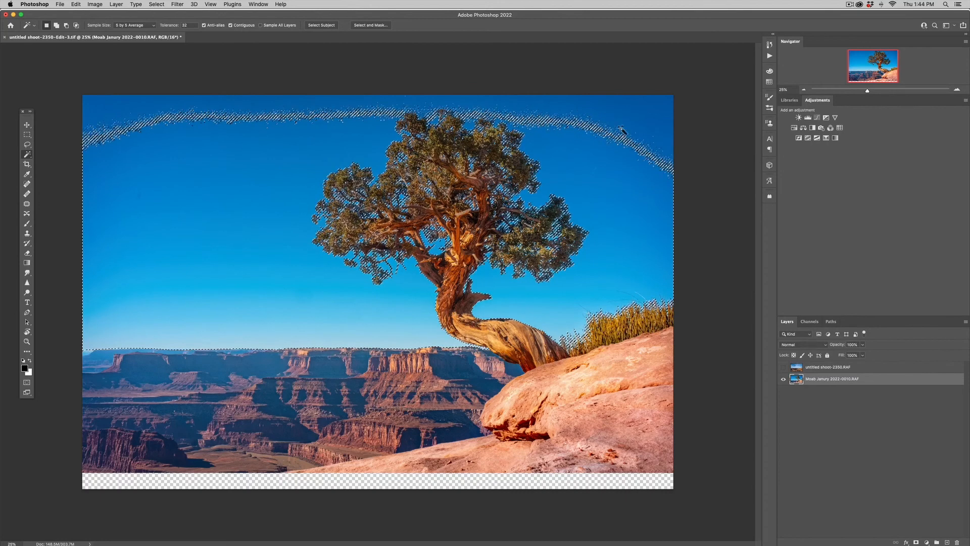
pyautogui.click(628, 117)
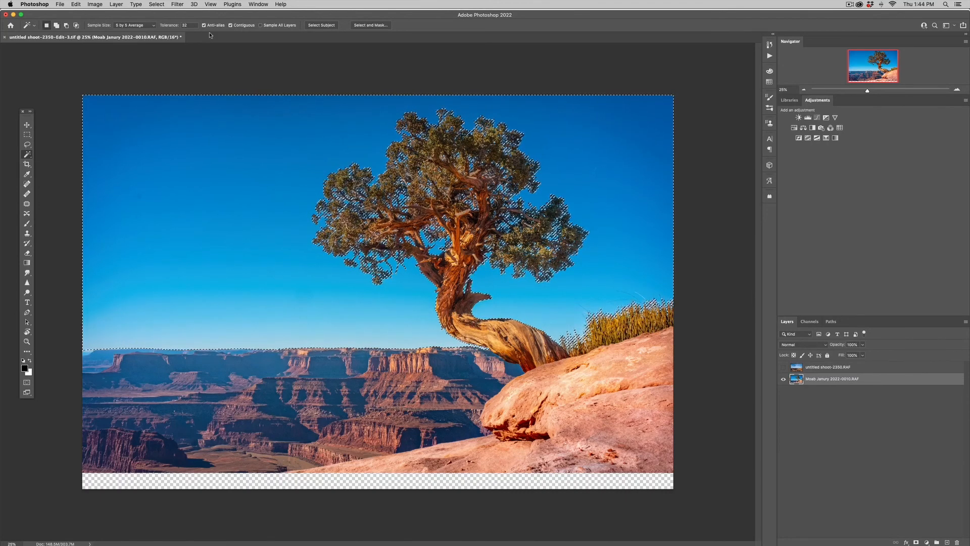
# Save the sky selection as a new channel named sky.
pyautogui.click(157, 4)
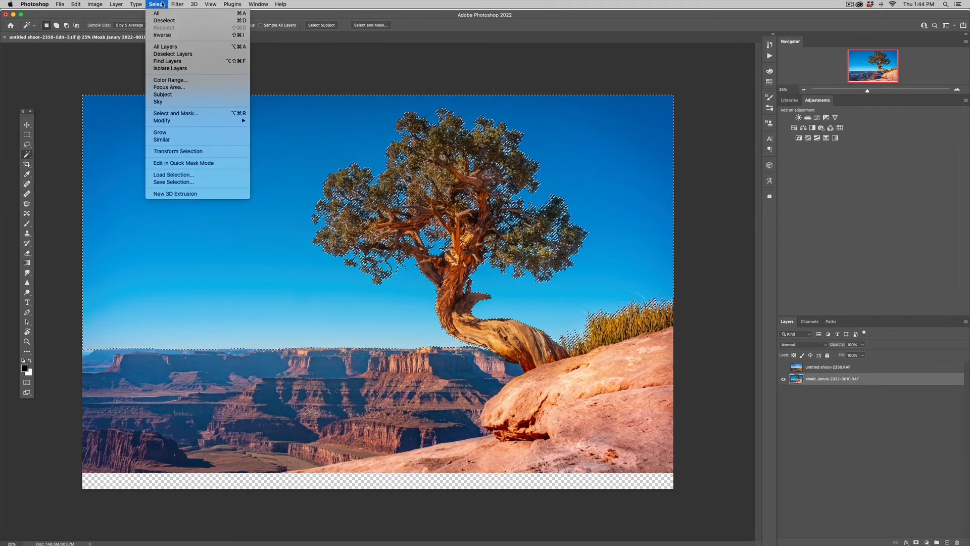
pyautogui.click(171, 183)
pyautogui.write('sky')
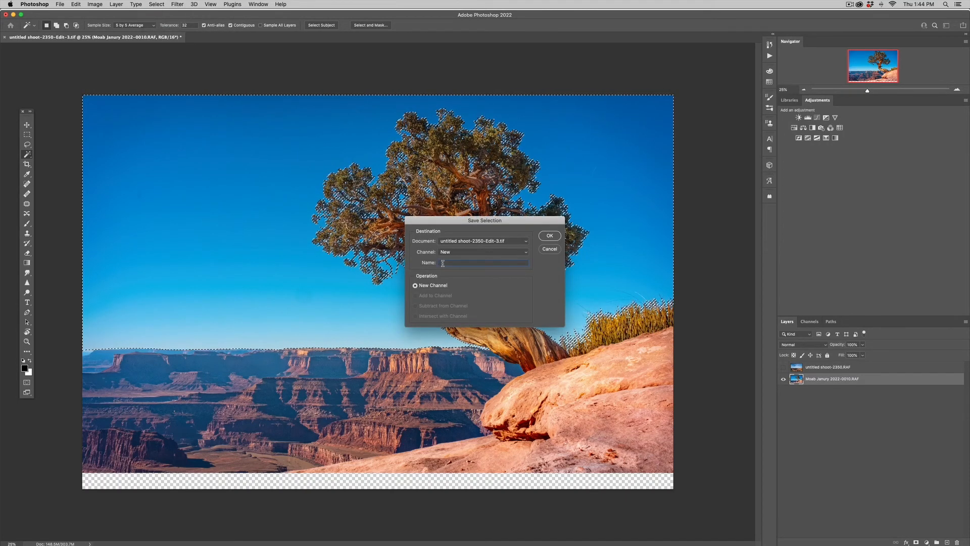
pyautogui.press('Return')
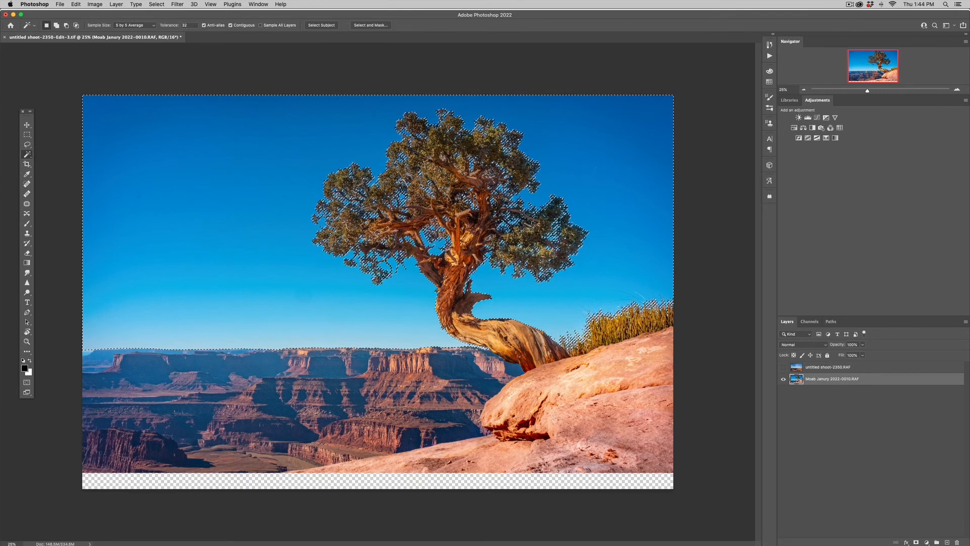
# Clear the selection and make the cloudy-sky layer untitled shoot-2350.RAF visible again.
pyautogui.press('super+d')
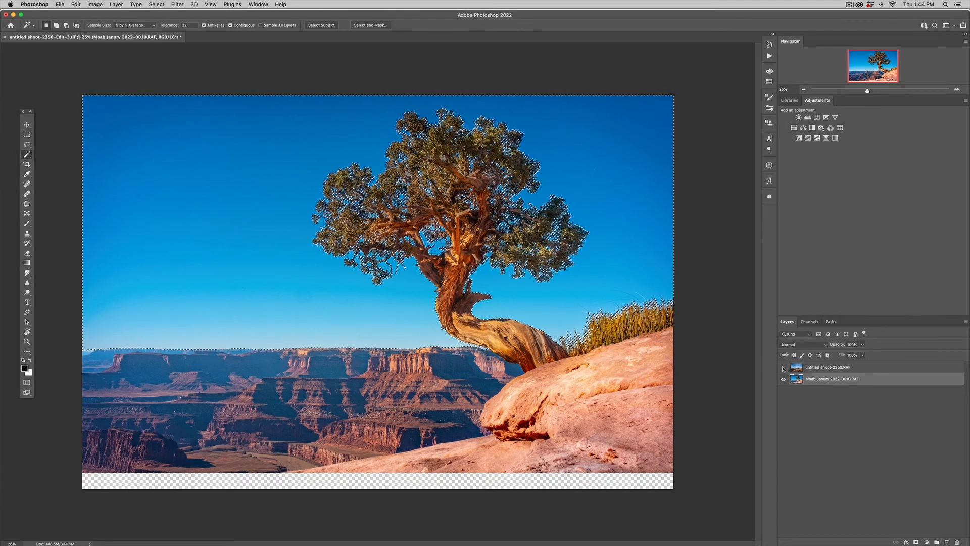
pyautogui.click(784, 368)
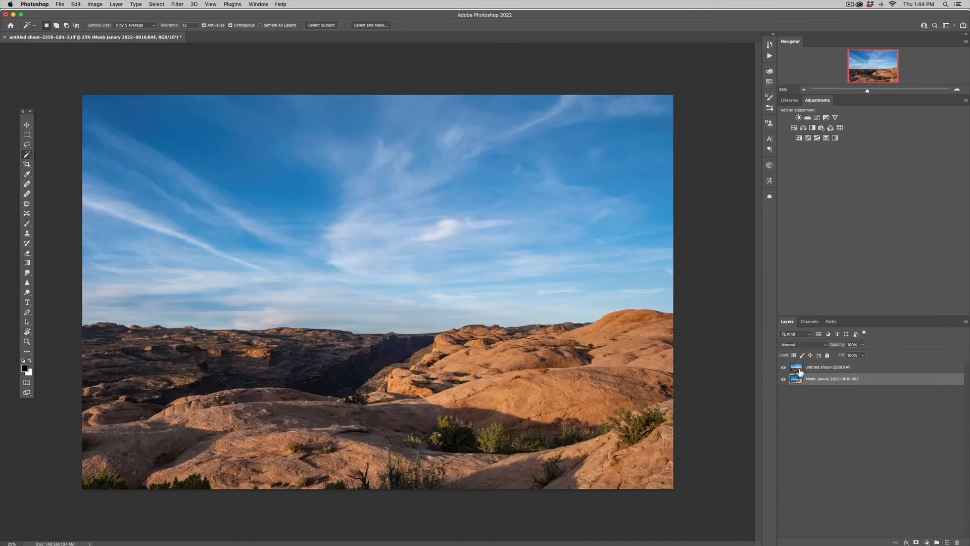
# On the cloudy-sky layer untitled shoot-2350.RAF, marquee the full-width sky area down to just below the horizon and copy it.
pyautogui.click(801, 372)
pyautogui.press('m')
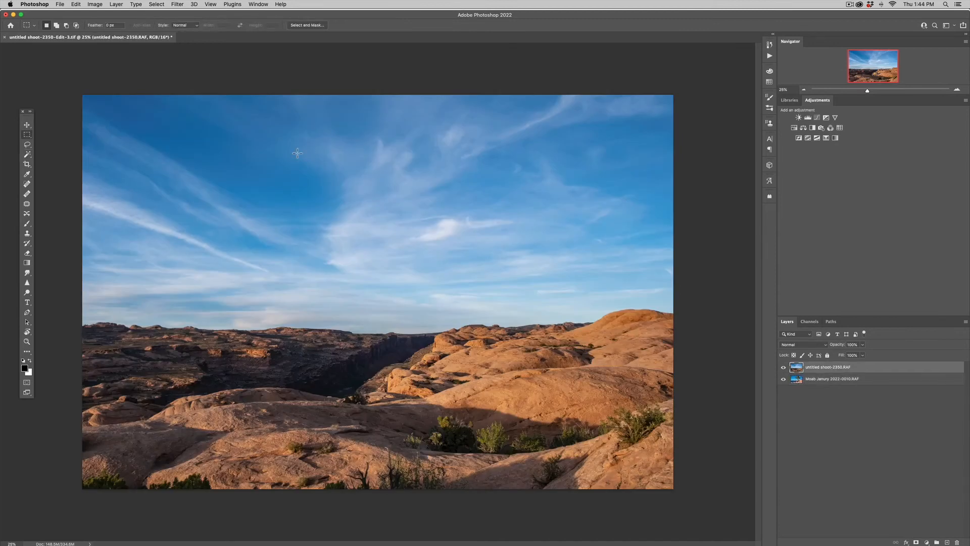
pyautogui.moveTo(77, 91); pyautogui.dragTo(684, 341)
pyautogui.click(76, 4)
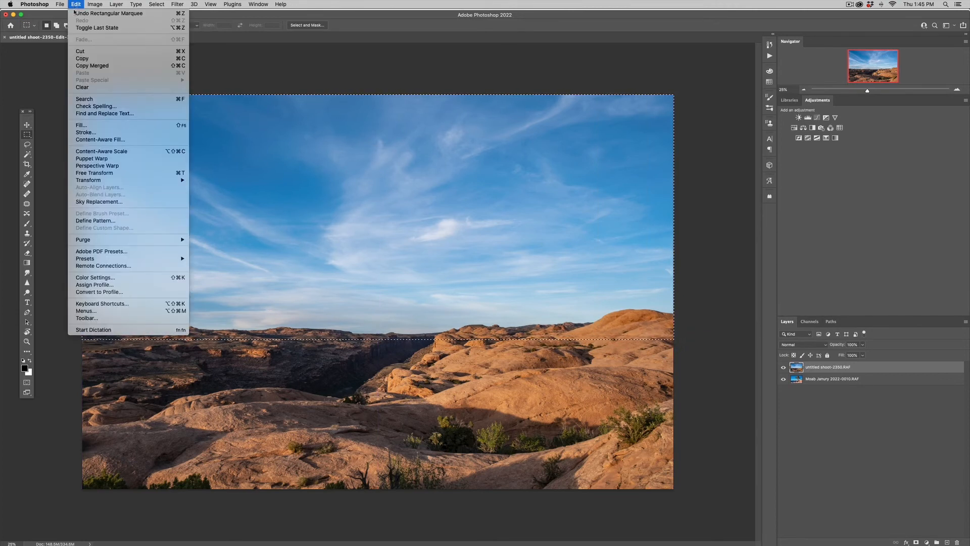
pyautogui.click(81, 60)
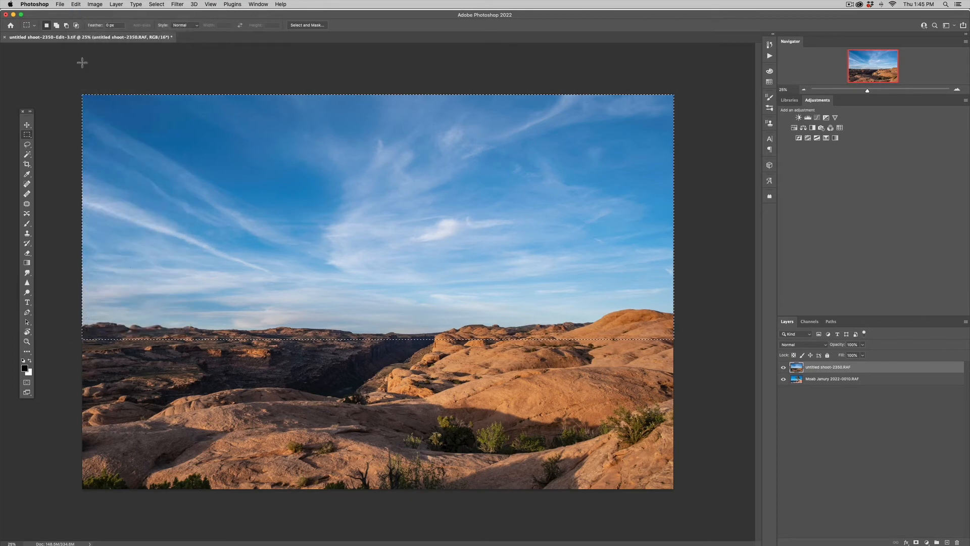
# Hide the cloudy-sky layer, make the tree layer active and load the saved sky channel as a new selection.
pyautogui.click(783, 370)
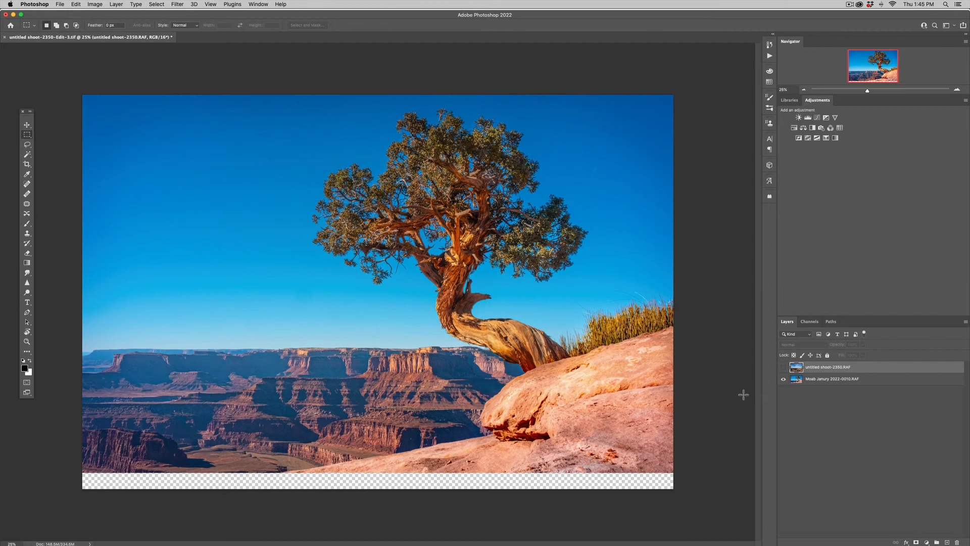
pyautogui.click(797, 381)
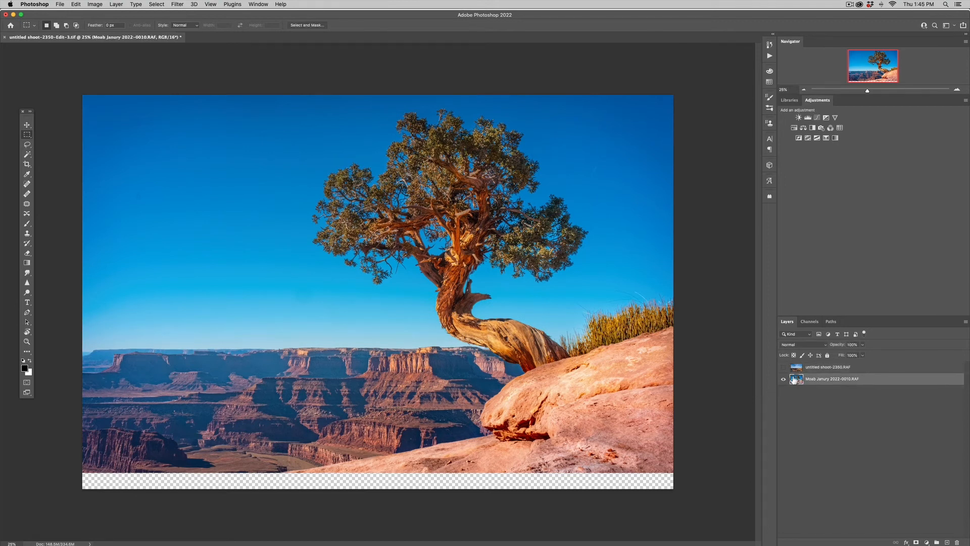
pyautogui.click(154, 4)
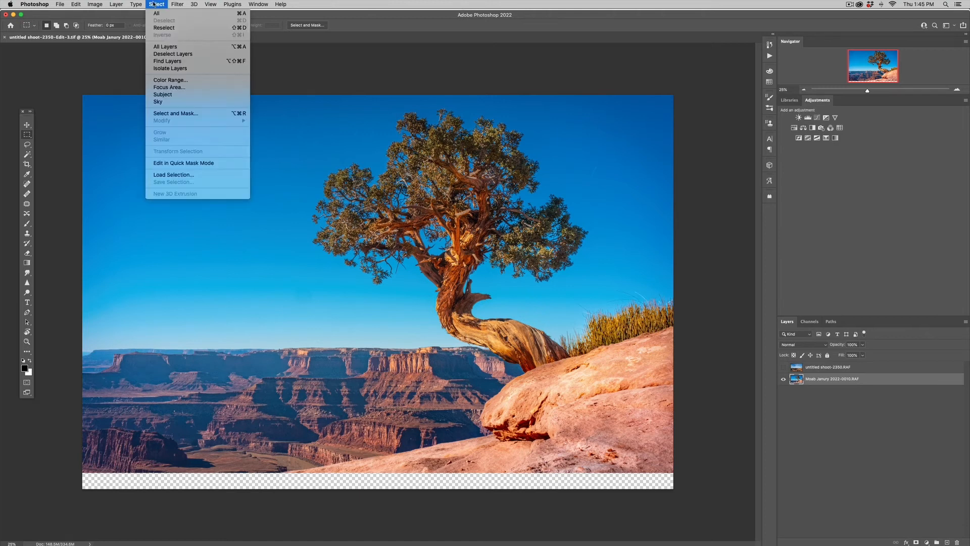
pyautogui.click(184, 175)
pyautogui.click(488, 253)
pyautogui.click(495, 262)
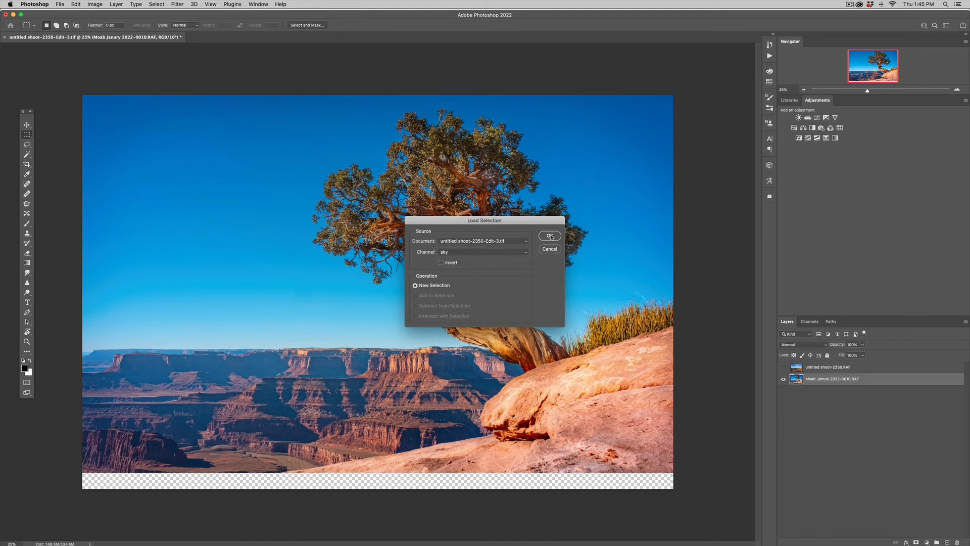
pyautogui.click(553, 235)
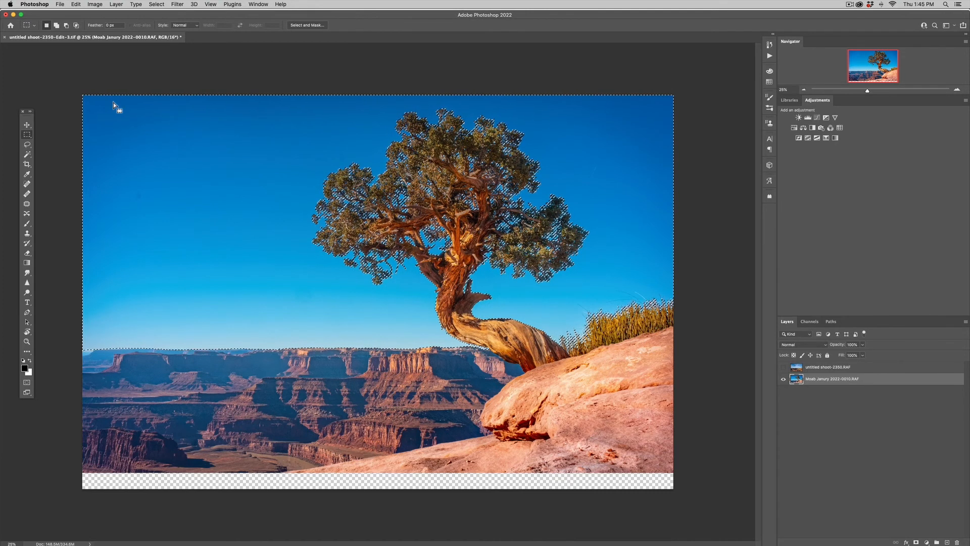
# Paste the copied clouds into the loaded sky selection with Paste Into.
pyautogui.click(76, 4)
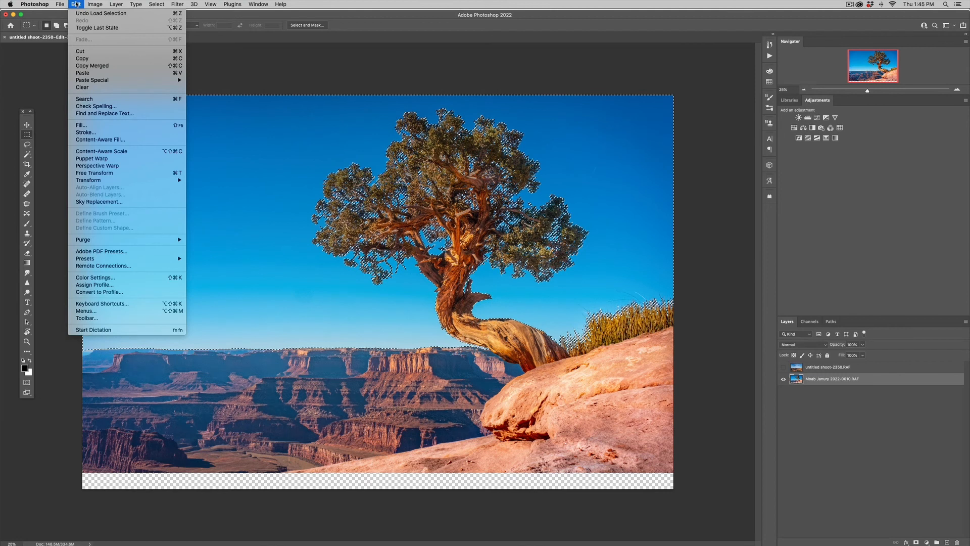
pyautogui.moveTo(88, 81)
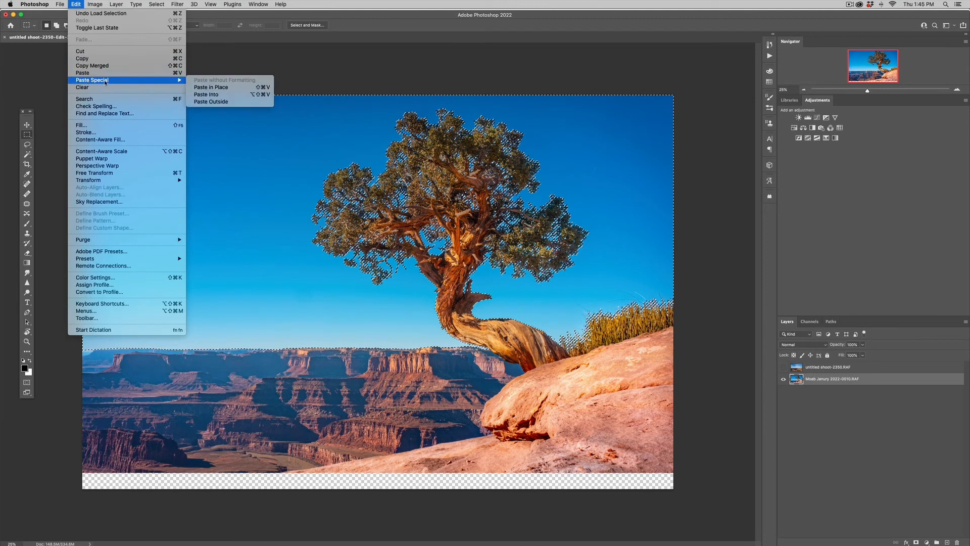
pyautogui.click(223, 96)
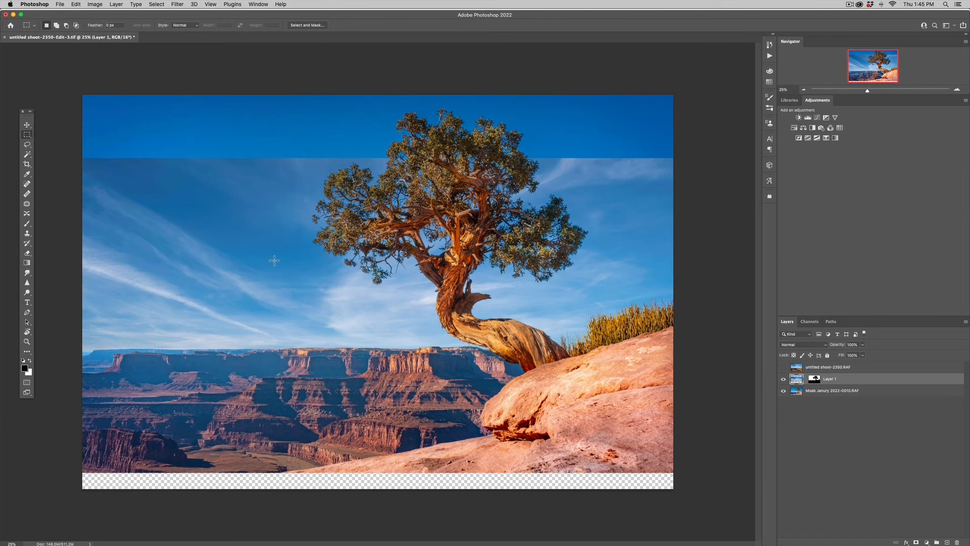
# Free Transform the pasted clouds upward to about 109% width and 120% height so they cover the whole sky, and compare before and after.
pyautogui.click(75, 4)
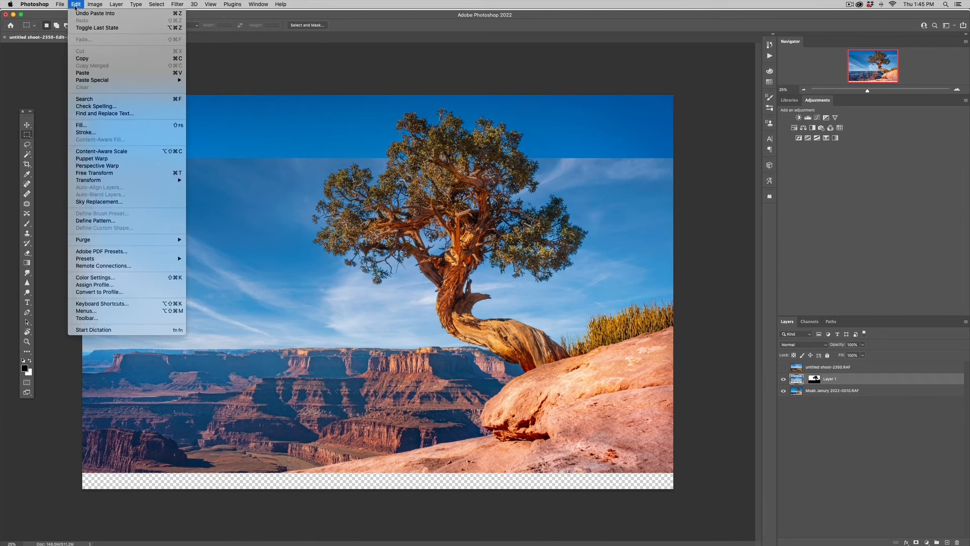
pyautogui.click(101, 173)
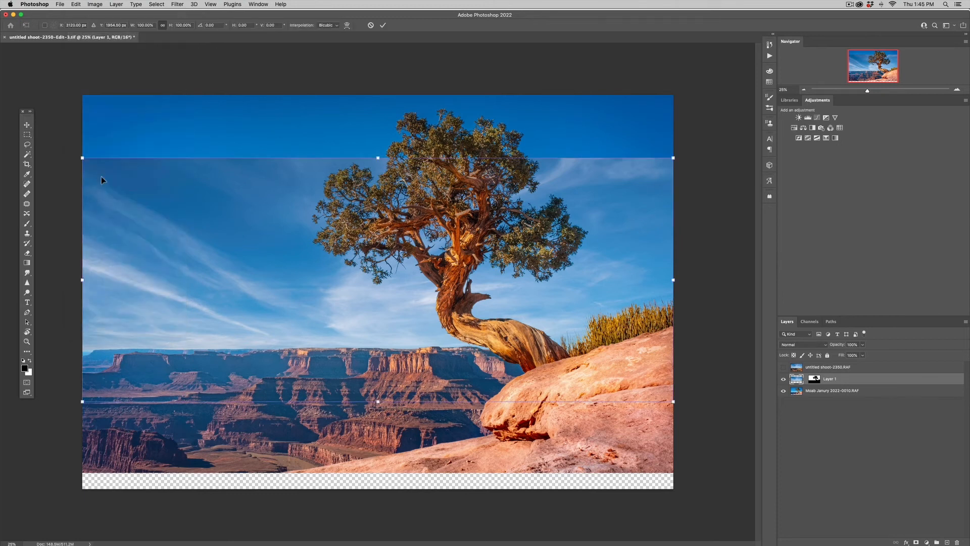
pyautogui.moveTo(367, 306); pyautogui.dragTo(368, 270)
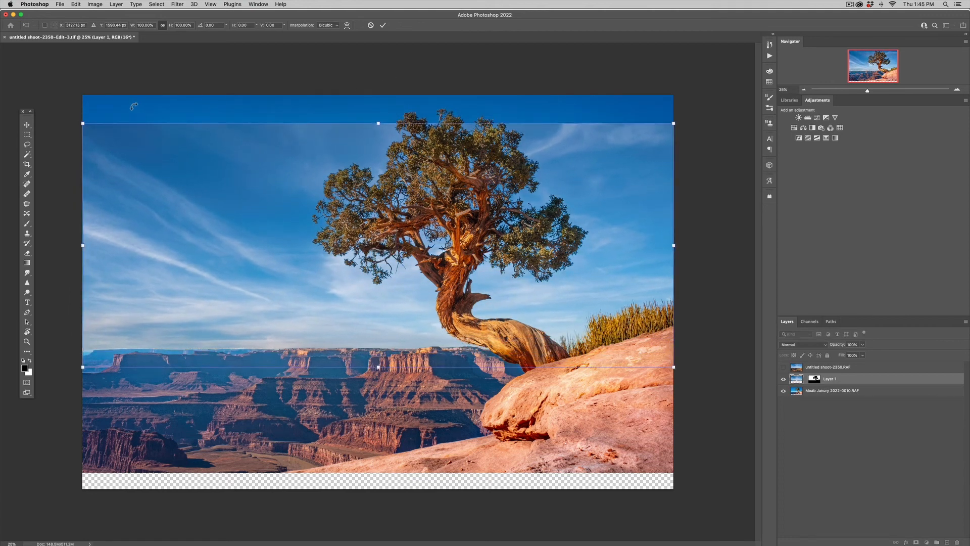
pyautogui.moveTo(82, 123); pyautogui.dragTo(58, 113)
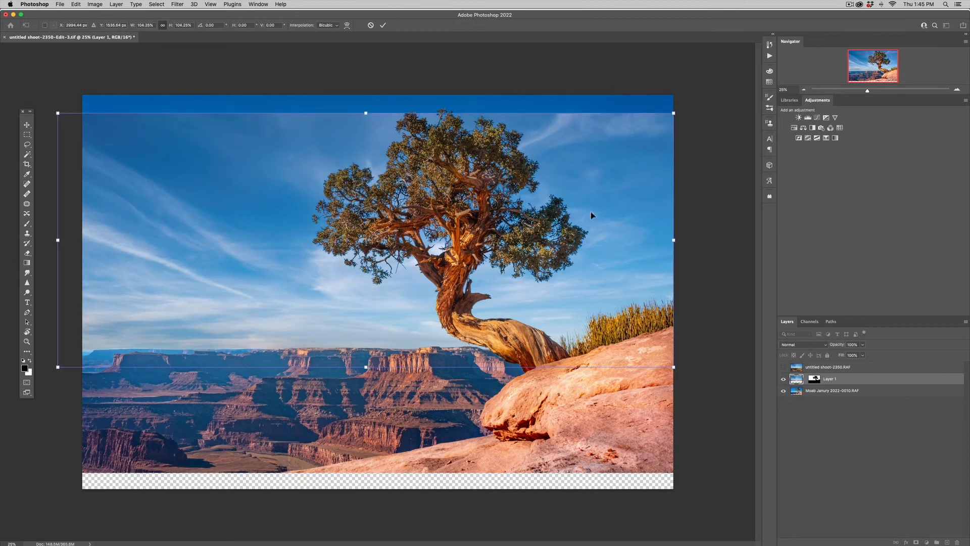
pyautogui.moveTo(673, 115); pyautogui.dragTo(700, 102)
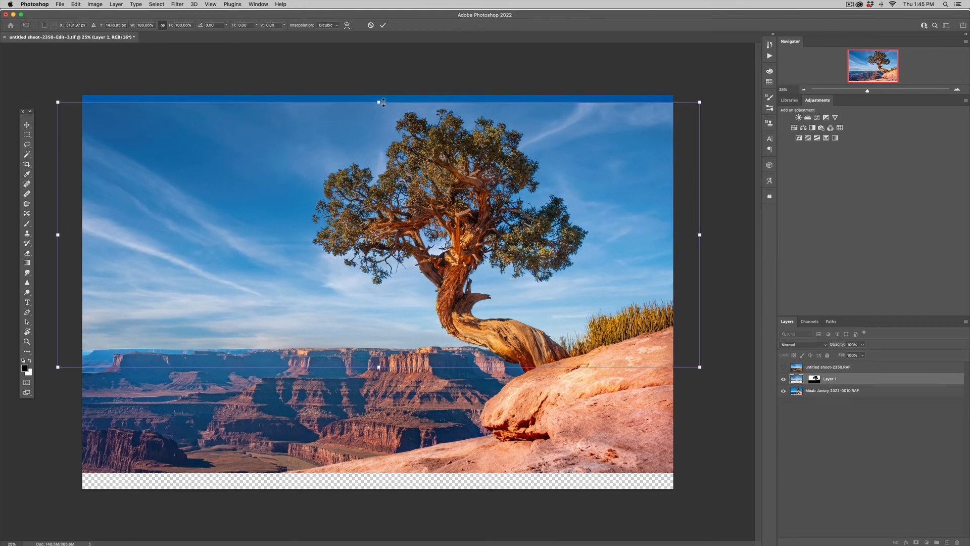
pyautogui.moveTo(380, 102); pyautogui.dragTo(380, 84)
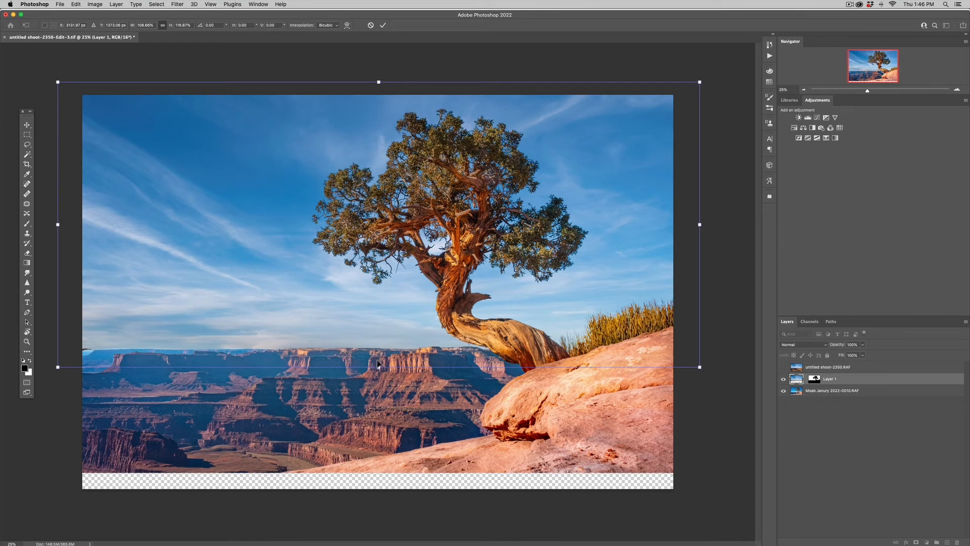
pyautogui.moveTo(380, 368); pyautogui.dragTo(380, 374)
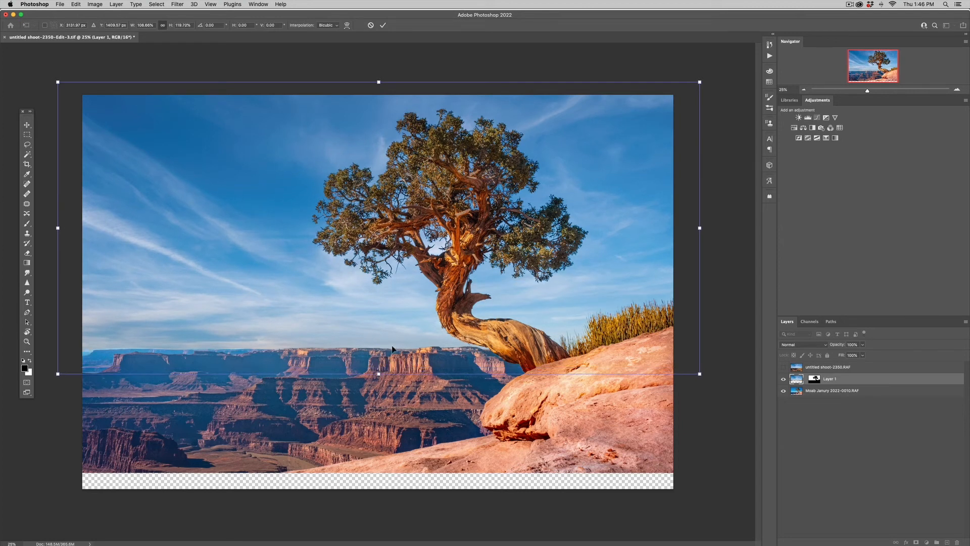
pyautogui.press('Return')
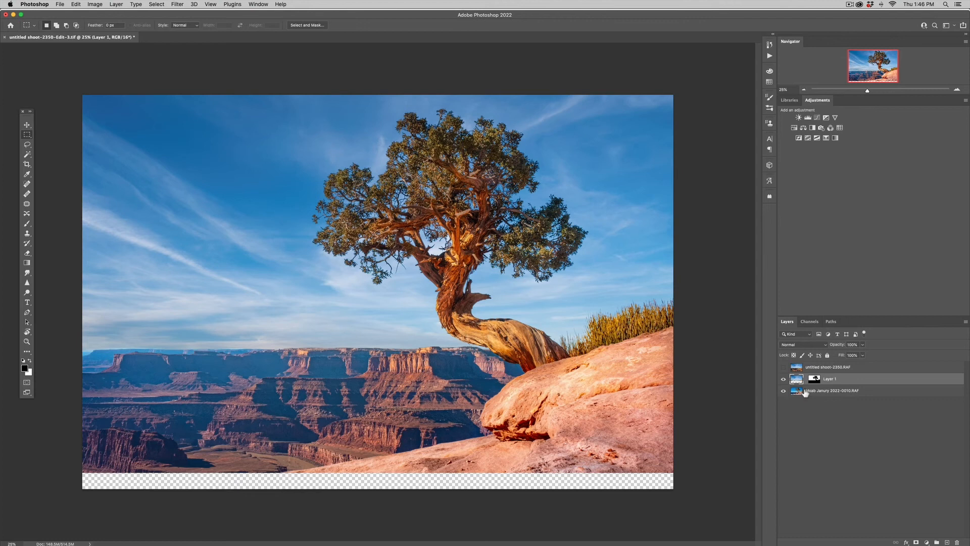
pyautogui.click(783, 379)
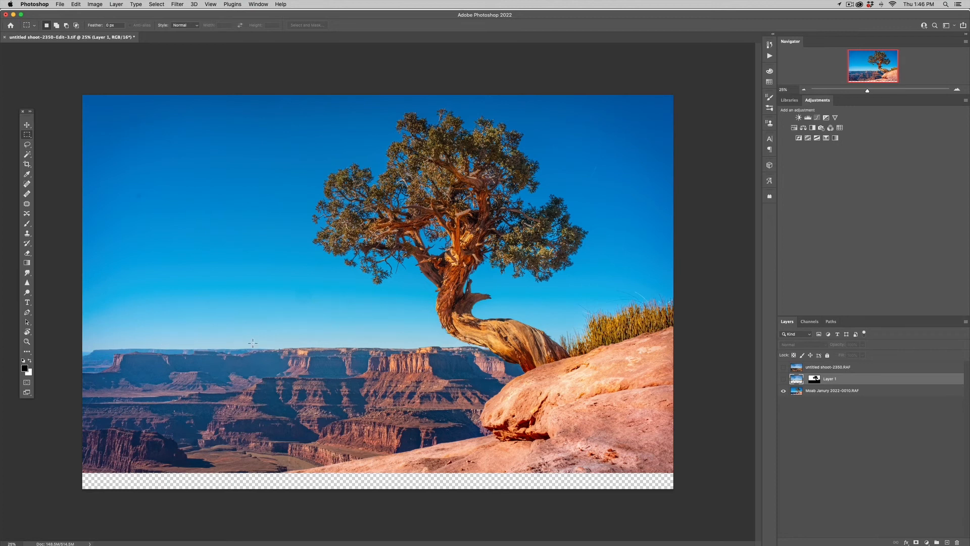
pyautogui.click(785, 379)
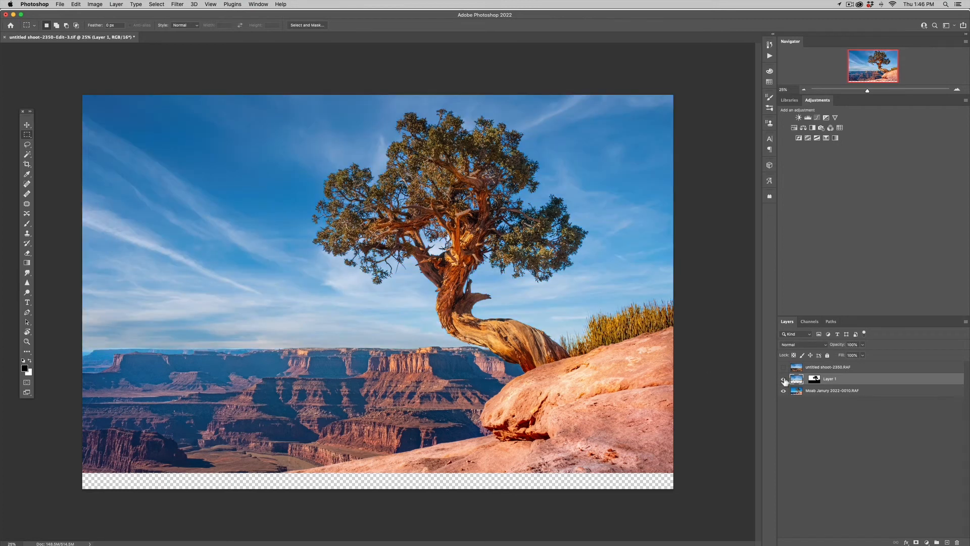
# Target Layer 1's layer mask and ready the Gradient tool with the black-to-transparent gradient.
pyautogui.click(816, 378)
pyautogui.press('g')
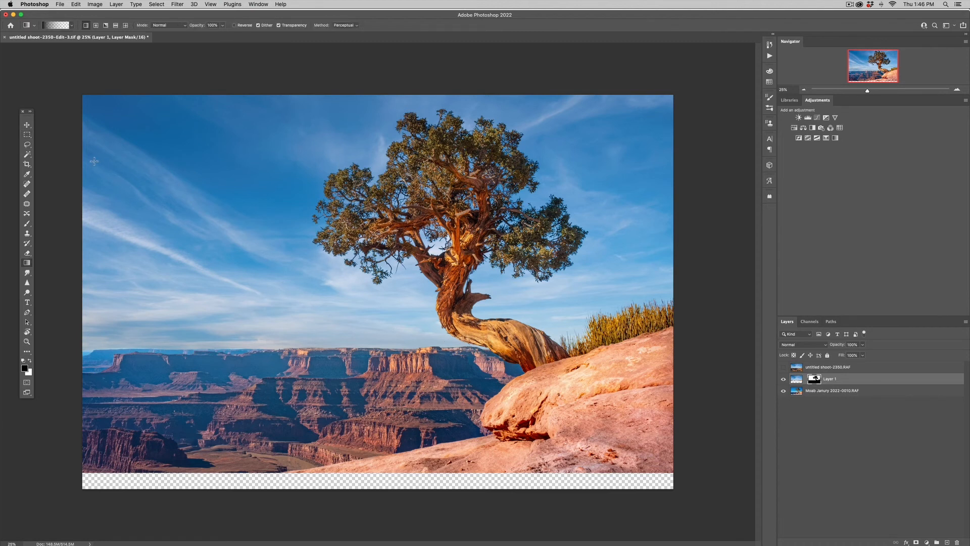
pyautogui.click(72, 25)
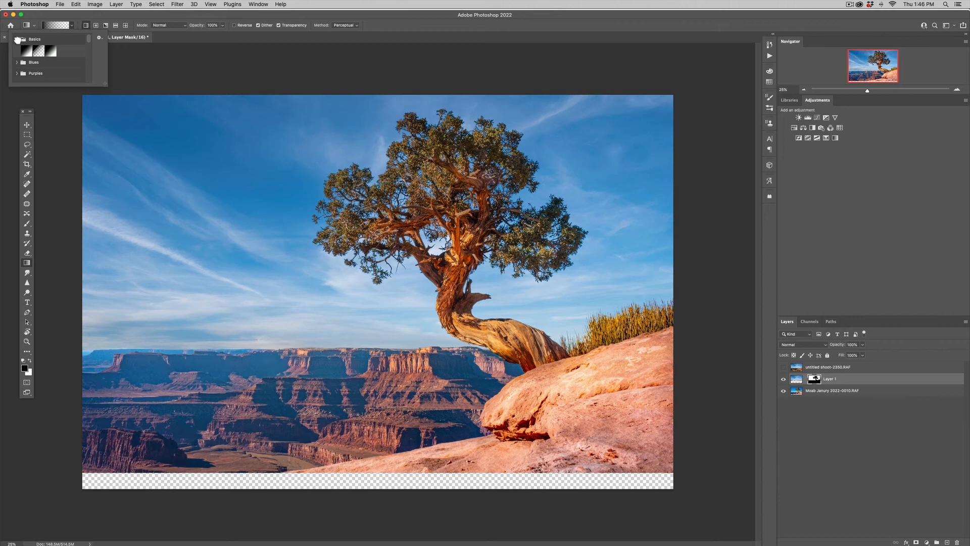
pyautogui.click(17, 39)
# Try fading the clouds above the horizon with short, slightly slanted upward gradients on the mask, undoing each one.
pyautogui.moveTo(383, 347); pyautogui.dragTo(379, 321)
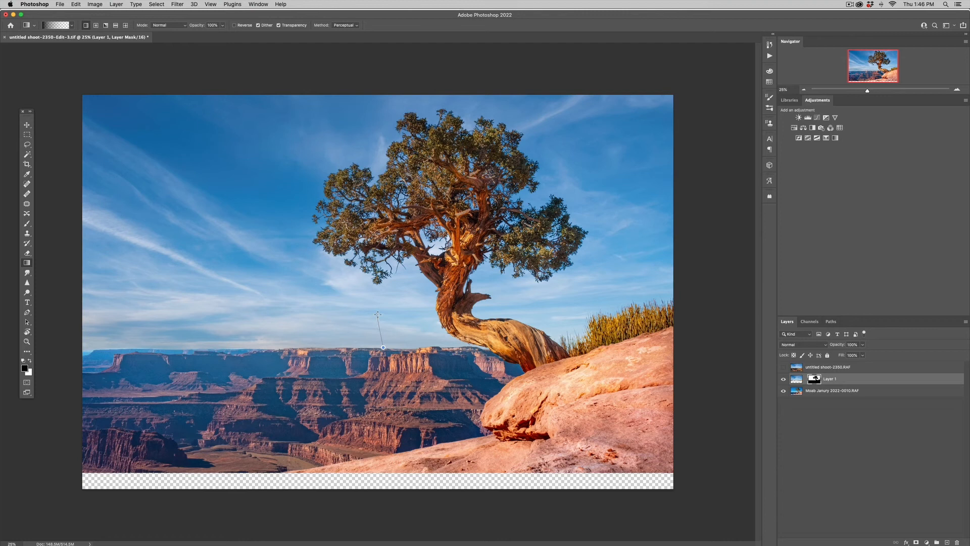
pyautogui.moveTo(379, 315); pyautogui.dragTo(378, 314)
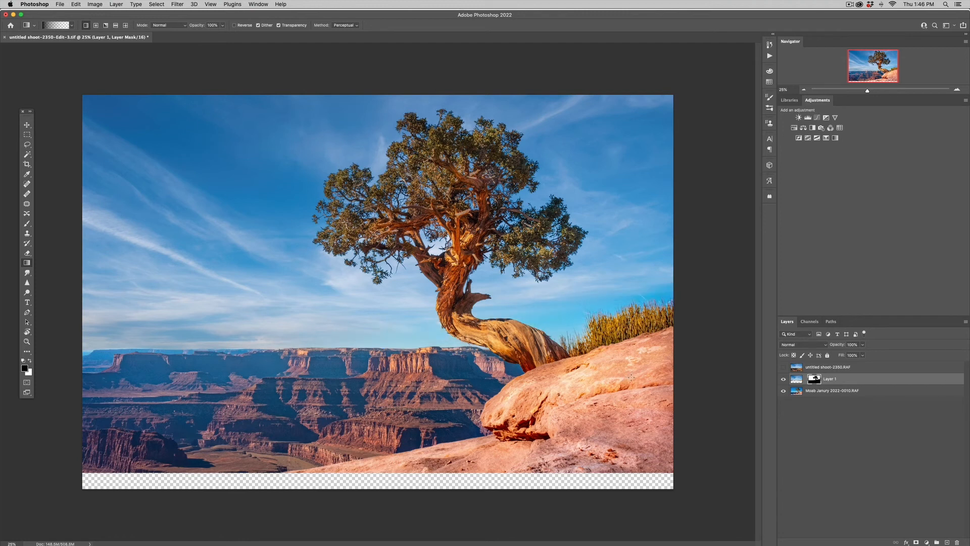
pyautogui.press('super+z')
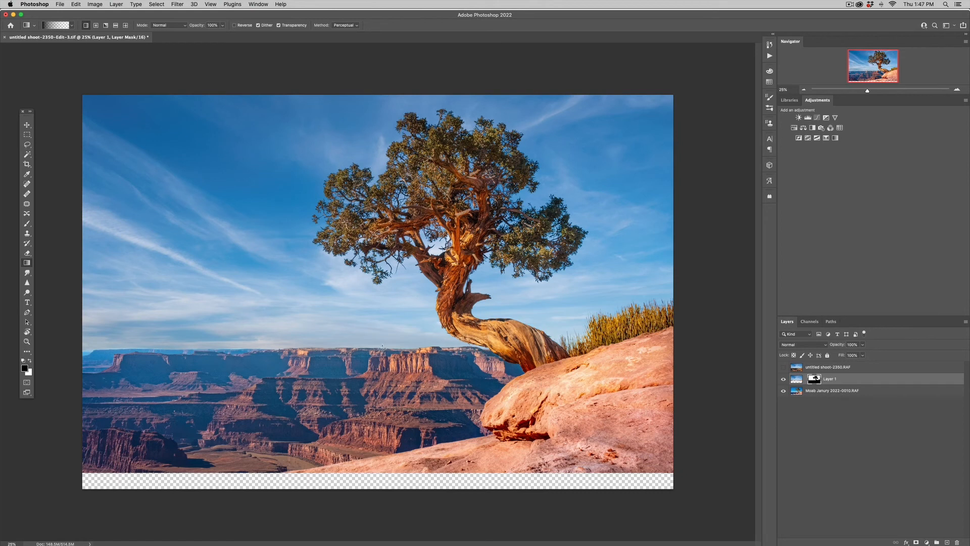
pyautogui.moveTo(377, 326); pyautogui.dragTo(377, 327)
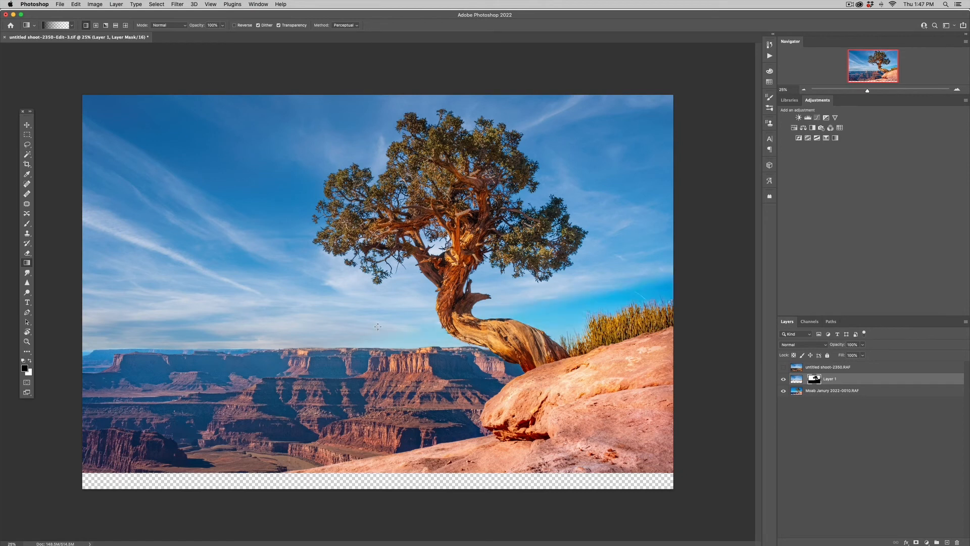
pyautogui.press('super+z')
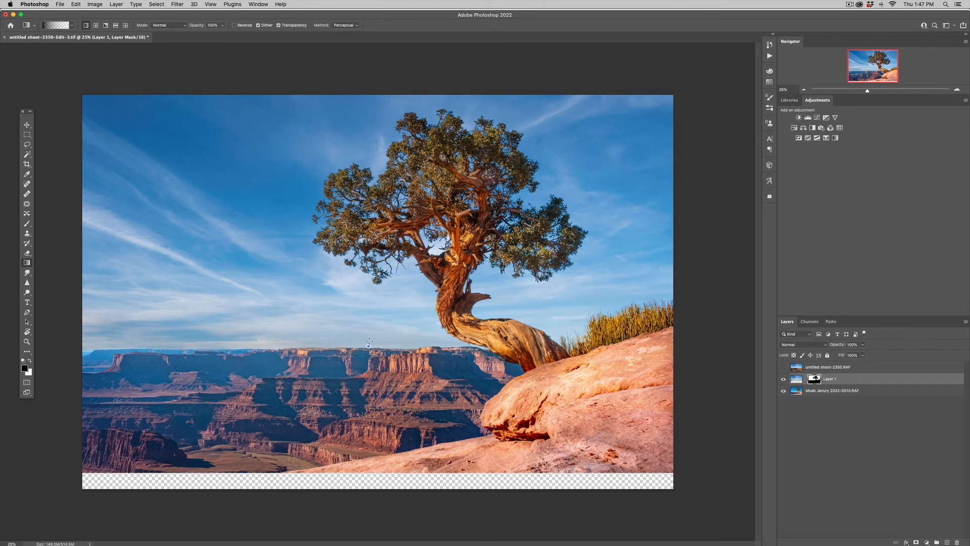
# Fade the clouds into the original sky with a short vertical black gradient on the mask above the horizon, and compare with Layer 1 hidden.
pyautogui.moveTo(370, 327); pyautogui.dragTo(370, 327)
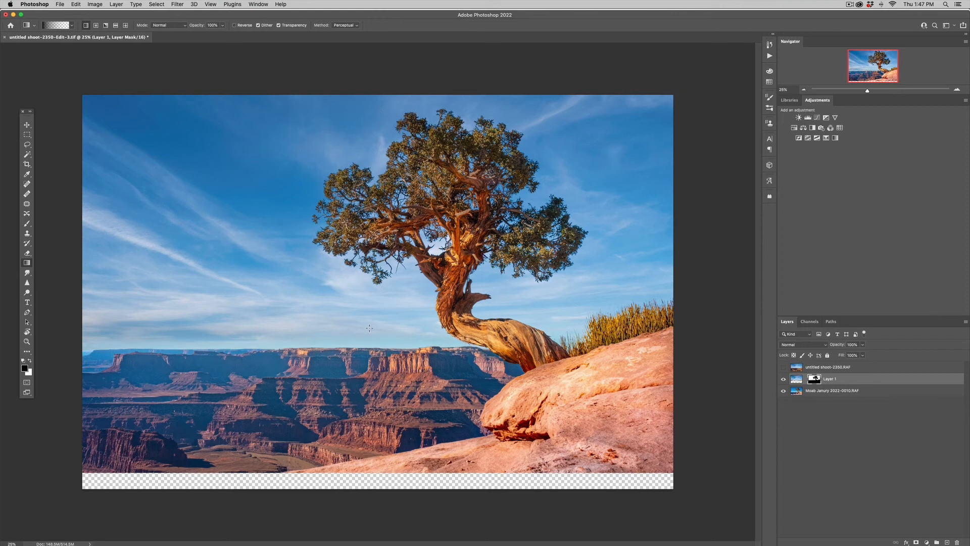
pyautogui.moveTo(371, 346); pyautogui.dragTo(370, 317)
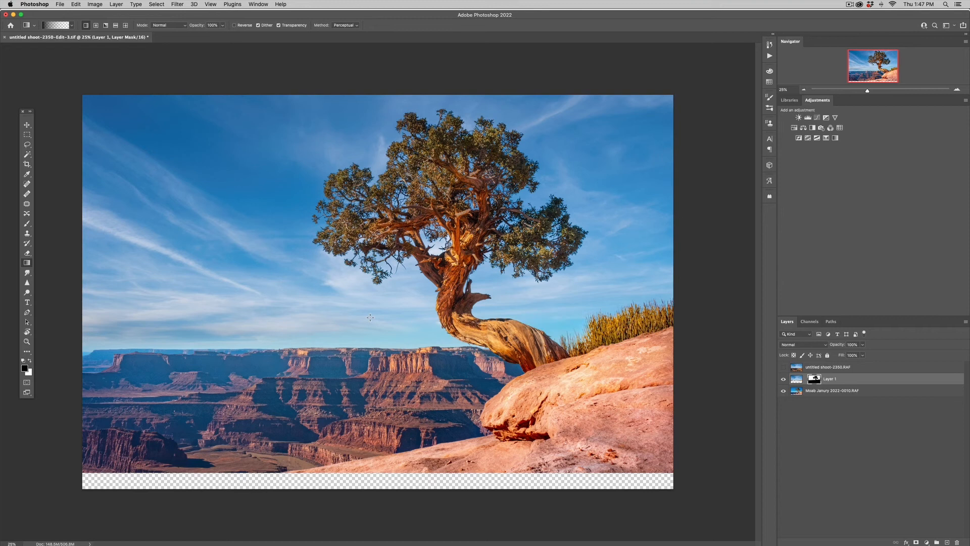
pyautogui.click(784, 383)
pyautogui.click(784, 383)
pyautogui.click(784, 383)
pyautogui.click(785, 382)
# Crop away the transparent strip along the image's lower edge and save the file.
pyautogui.press('c')
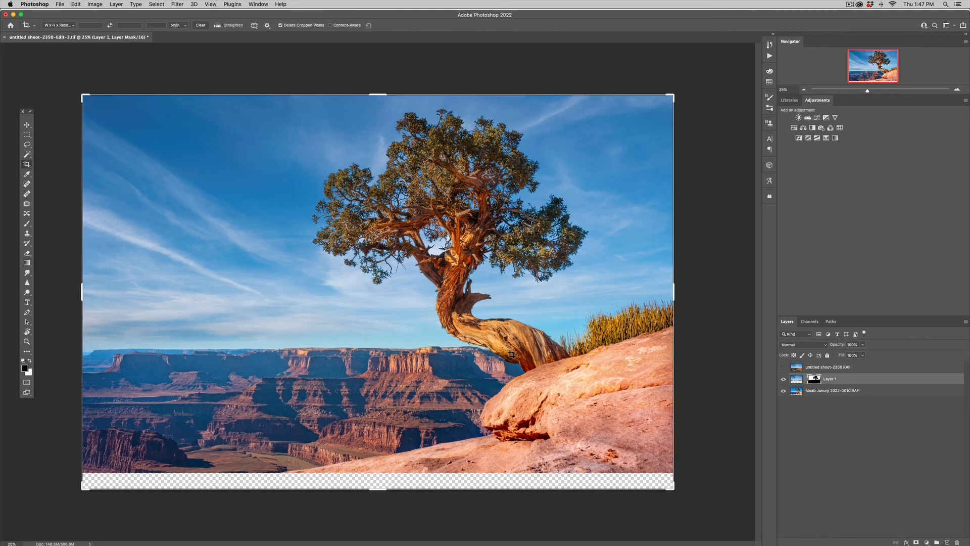
pyautogui.moveTo(381, 488); pyautogui.dragTo(378, 481)
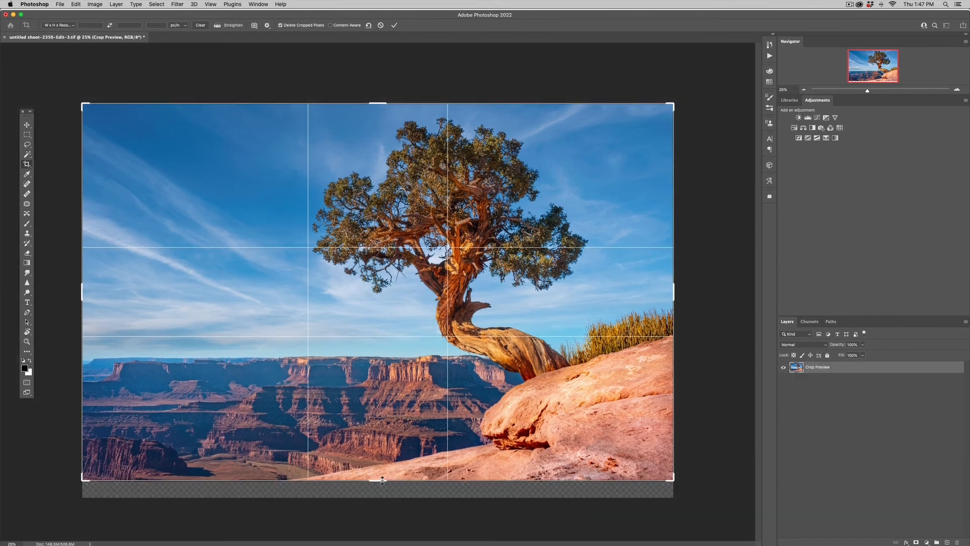
pyautogui.press('Return')
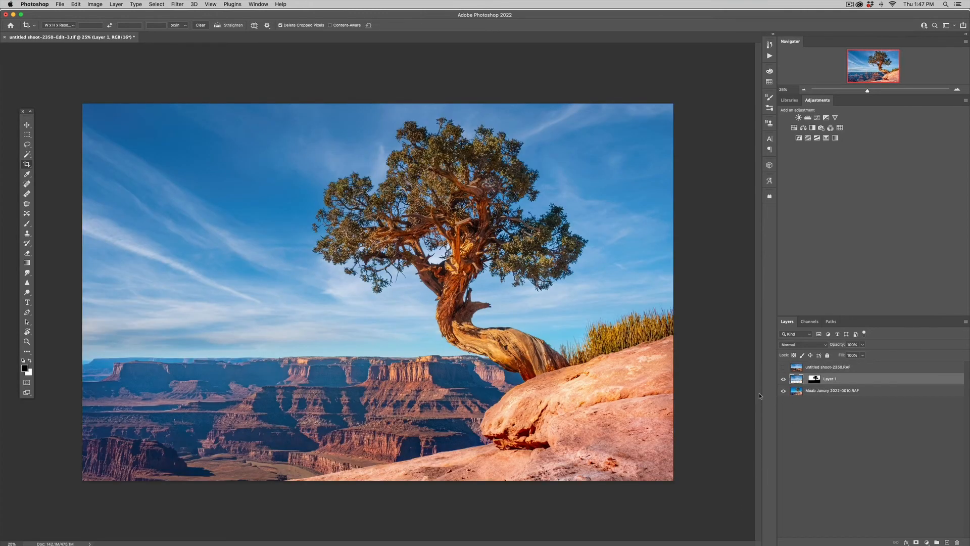
pyautogui.press('super+s')
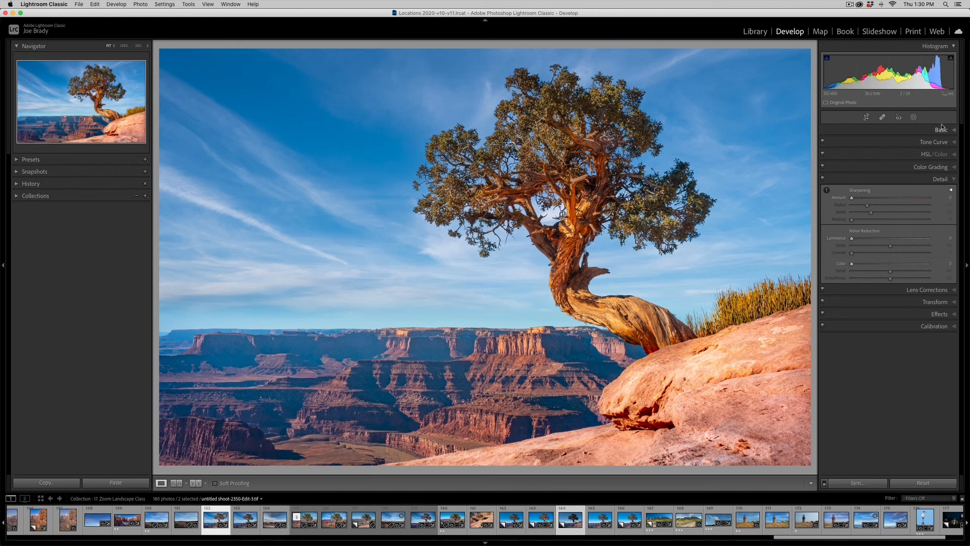
# Brush an Auto Mask over the foreground rock, erase the spill beyond its edges, and set Saturation to -42 and Highlights to -19.
pyautogui.press('k')
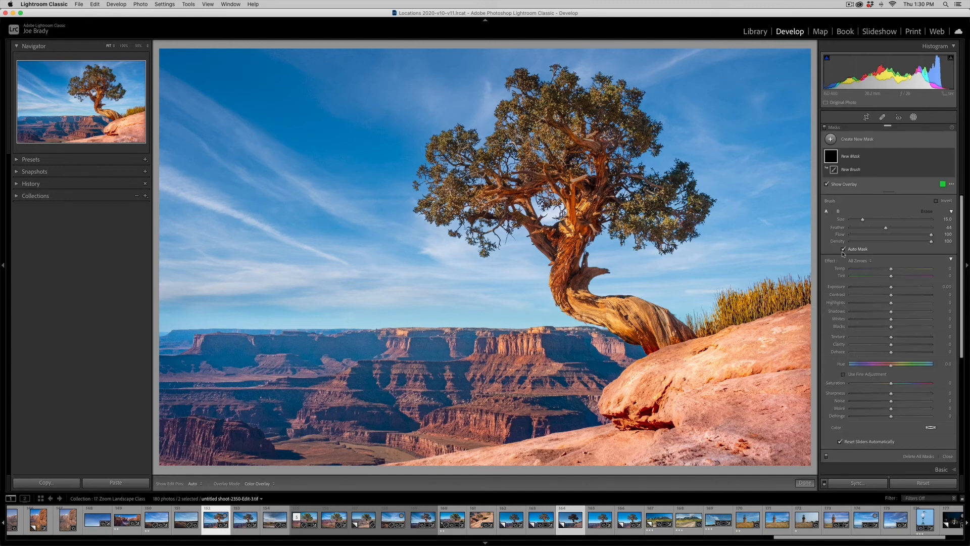
pyautogui.moveTo(806, 353)
pyautogui.mouseDown()
pyautogui.moveTo(748, 354)
pyautogui.moveTo(646, 389)
pyautogui.moveTo(606, 419)
pyautogui.moveTo(657, 427)
pyautogui.moveTo(689, 371)
pyautogui.mouseUp()
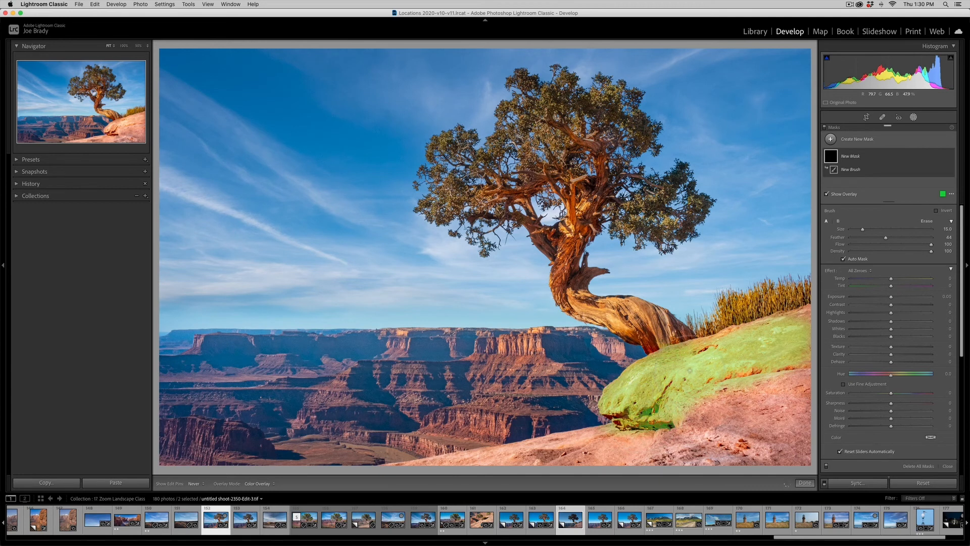
pyautogui.moveTo(621, 485)
pyautogui.mouseDown()
pyautogui.moveTo(429, 482)
pyautogui.moveTo(399, 450)
pyautogui.mouseUp()
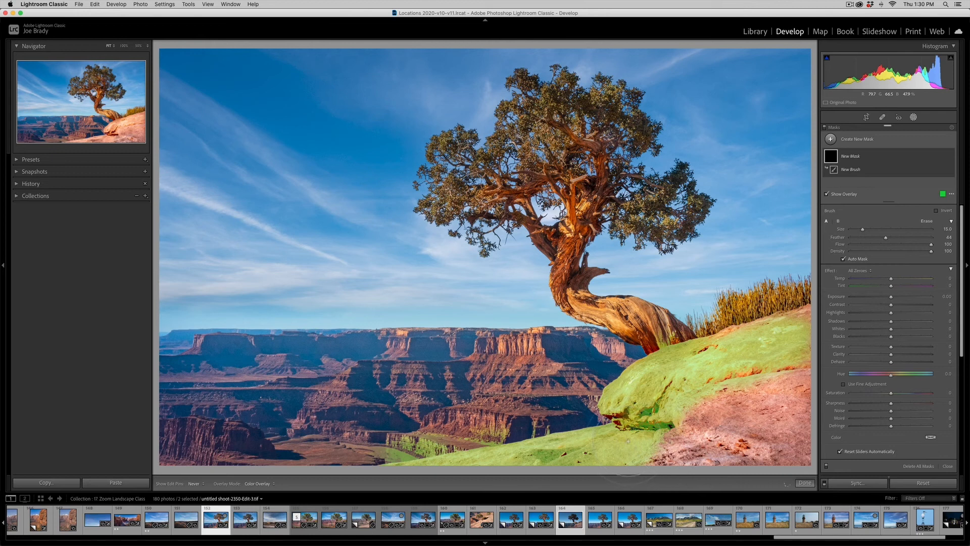
pyautogui.moveTo(618, 420); pyautogui.dragTo(622, 419)
pyautogui.moveTo(794, 340)
pyautogui.mouseDown()
pyautogui.moveTo(810, 340)
pyautogui.moveTo(682, 446)
pyautogui.moveTo(822, 346)
pyautogui.moveTo(793, 340)
pyautogui.mouseUp()
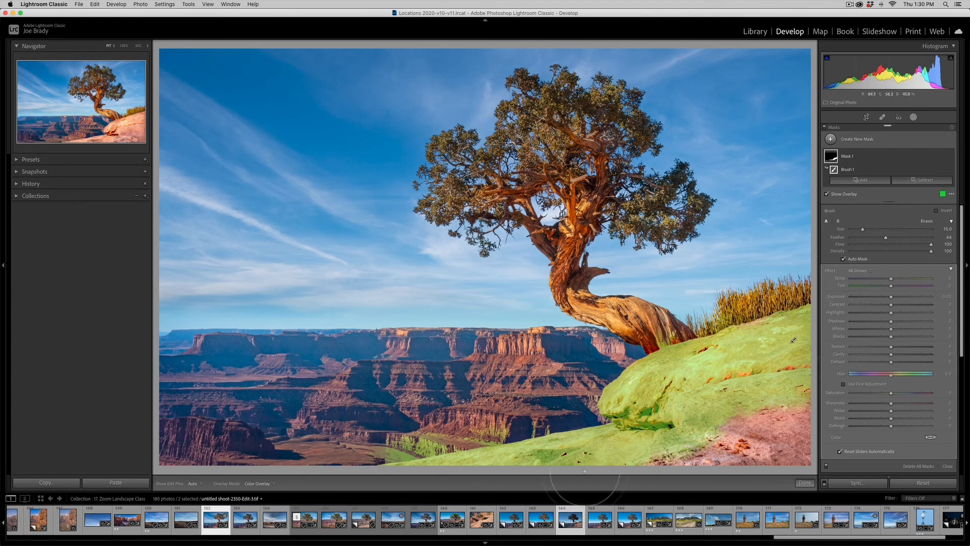
pyautogui.moveTo(397, 456)
pyautogui.mouseDown()
pyautogui.moveTo(504, 445)
pyautogui.moveTo(361, 443)
pyautogui.mouseUp()
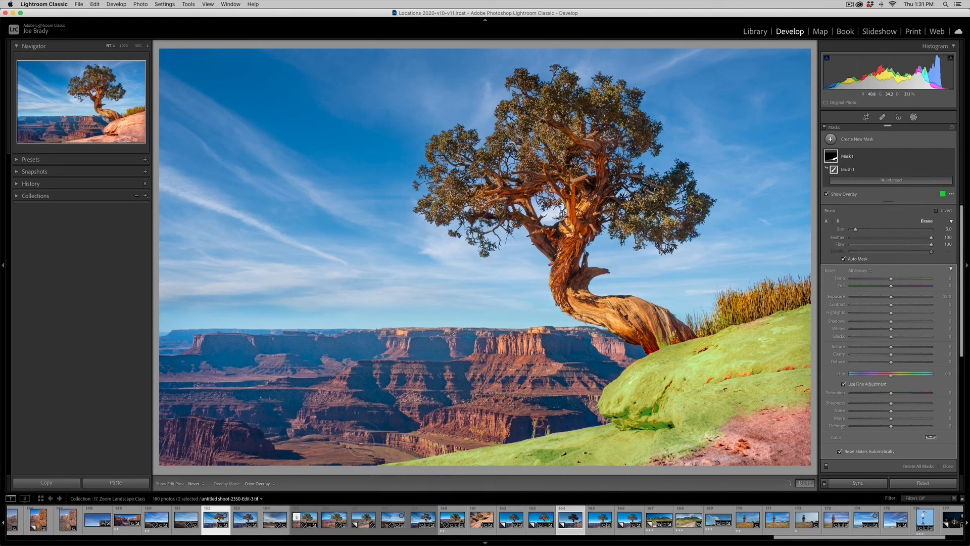
pyautogui.moveTo(670, 348)
pyautogui.mouseDown()
pyautogui.moveTo(789, 308)
pyautogui.moveTo(776, 306)
pyautogui.mouseUp()
pyautogui.moveTo(891, 393); pyautogui.dragTo(879, 394)
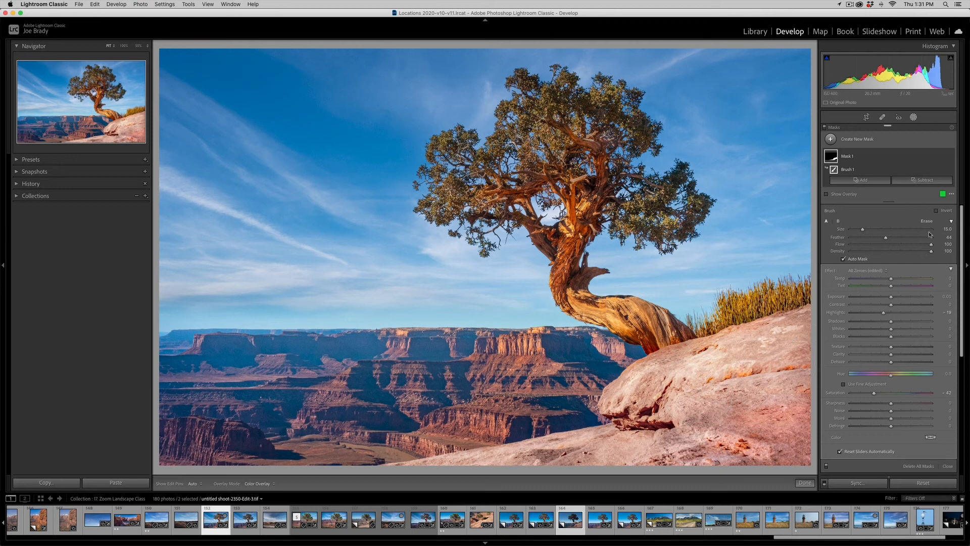
# Brush a new Auto Mask over the grass, erase the spill on the trunk, and set Temp -11, Tint -24 and Exposure -0.28.
pyautogui.press('k')
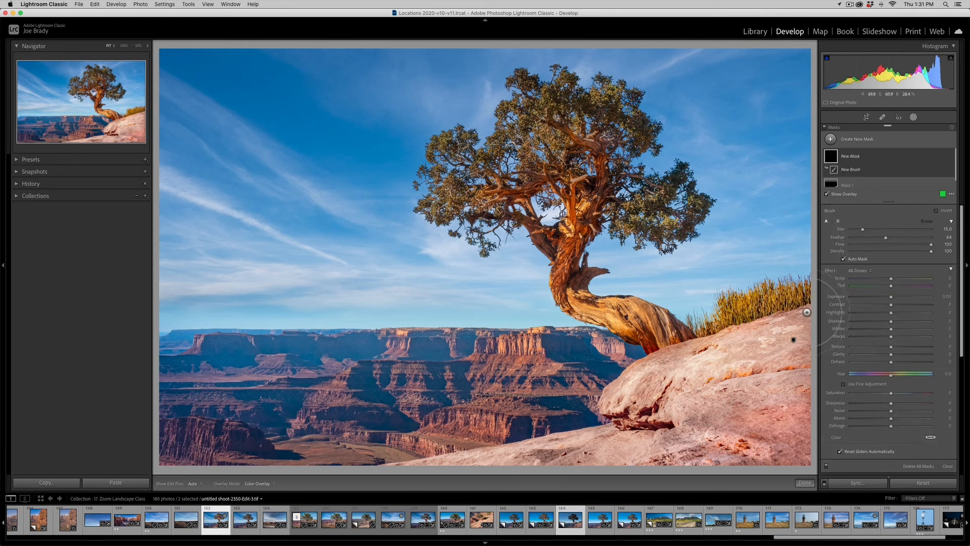
pyautogui.moveTo(792, 312); pyautogui.dragTo(717, 345)
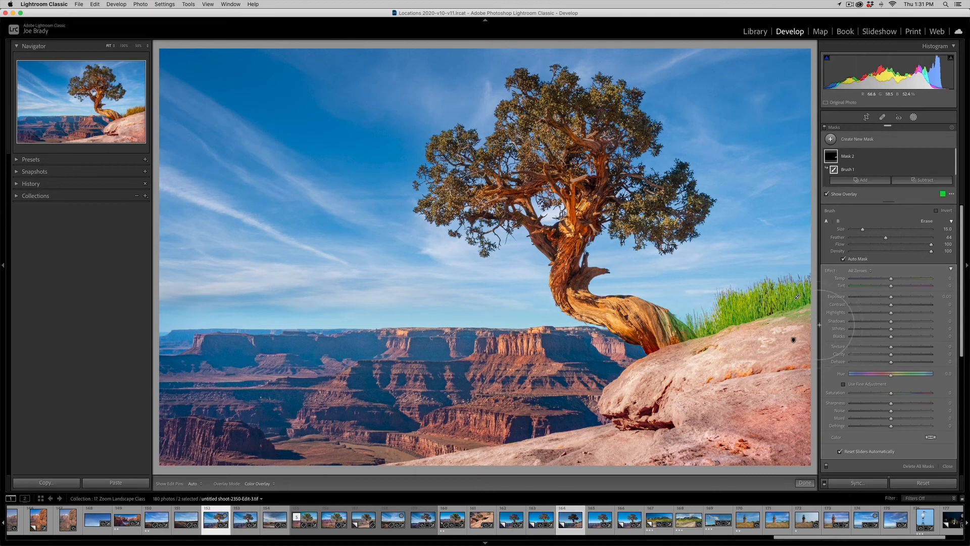
pyautogui.moveTo(679, 324)
pyautogui.mouseDown()
pyautogui.moveTo(678, 335)
pyautogui.moveTo(692, 338)
pyautogui.mouseUp()
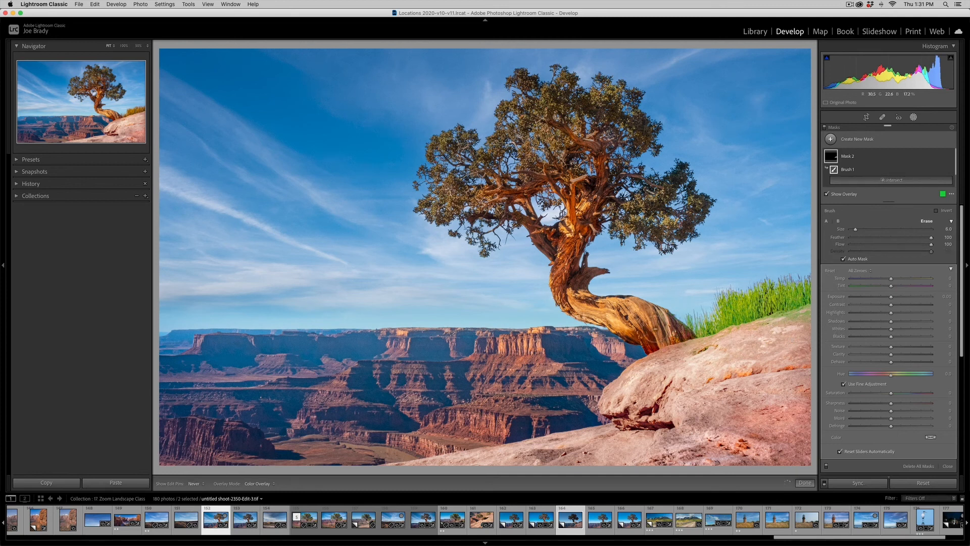
pyautogui.moveTo(891, 285); pyautogui.dragTo(881, 287)
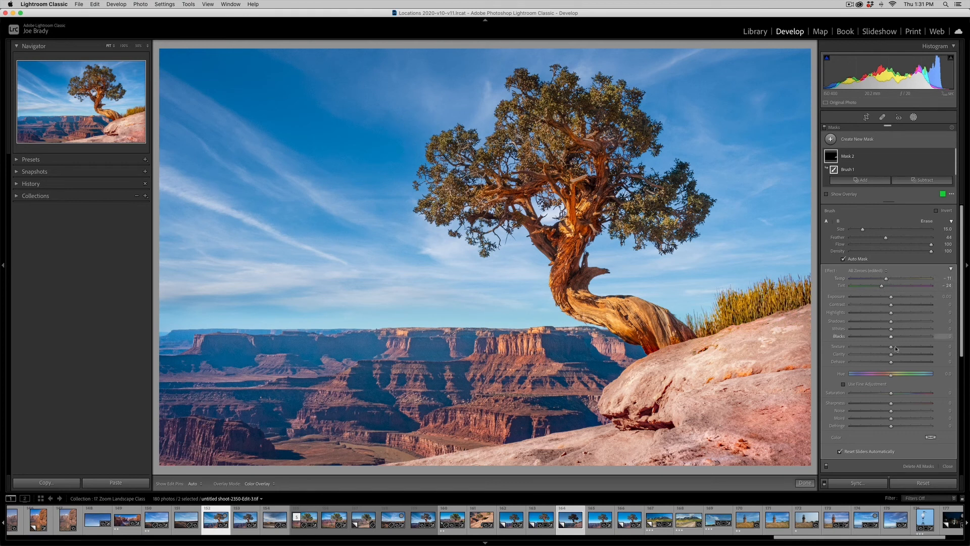
pyautogui.moveTo(891, 298); pyautogui.dragTo(887, 298)
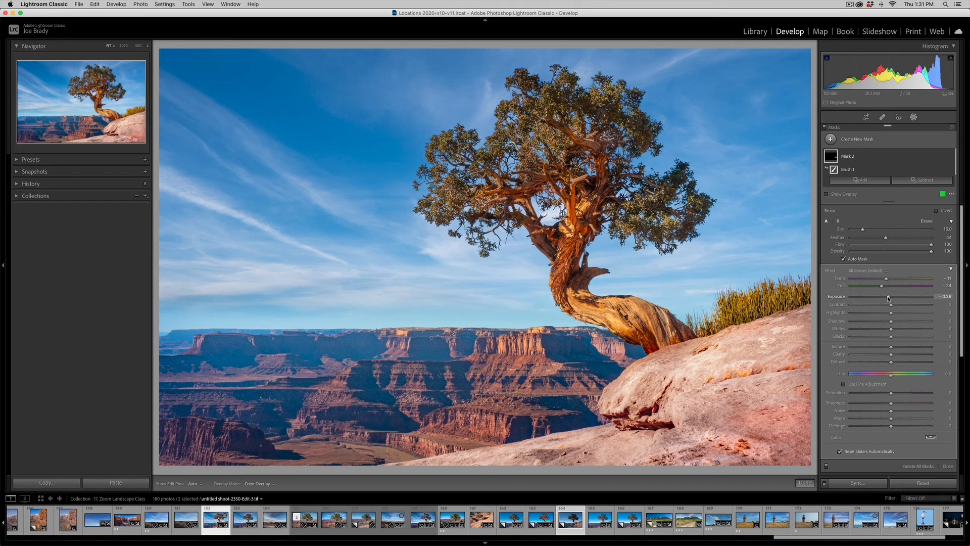
pyautogui.click(806, 483)
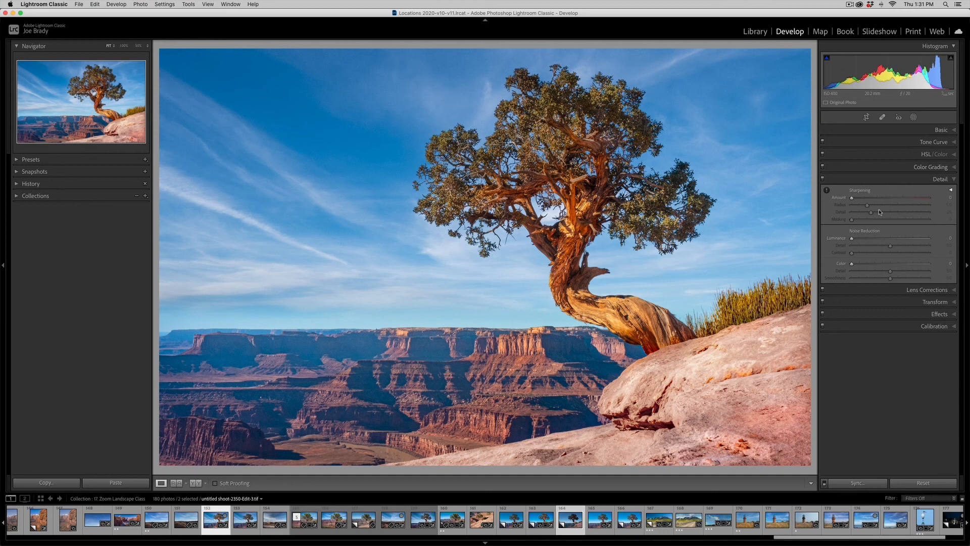
# Sharpen the photo with an Amount of 83 and a Masking of 71, checking the mask preview.
pyautogui.click(894, 198)
pyautogui.keyDown('alt'); pyautogui.click(852, 221); pyautogui.keyUp('alt')
pyautogui.moveTo(852, 221); pyautogui.dragTo(902, 222)
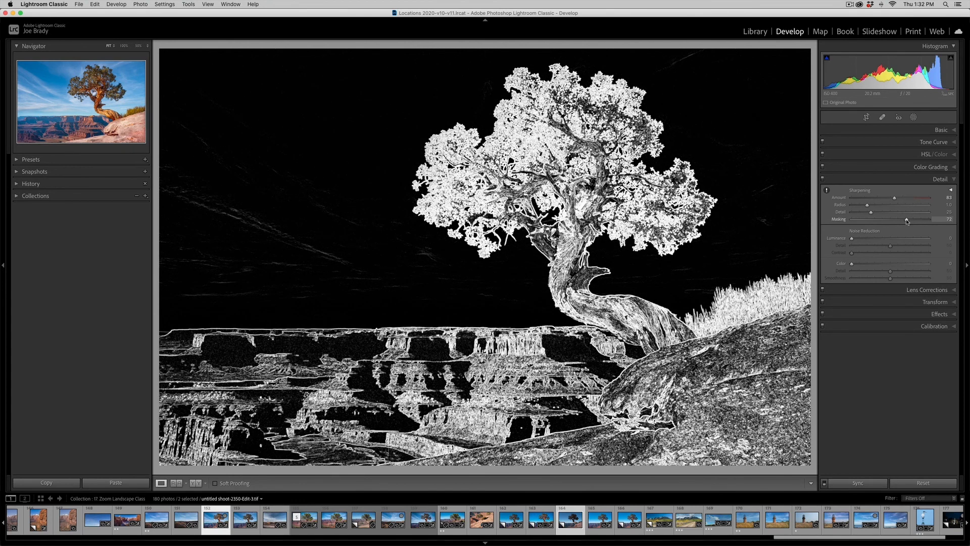
pyautogui.moveTo(907, 221); pyautogui.dragTo(907, 220)
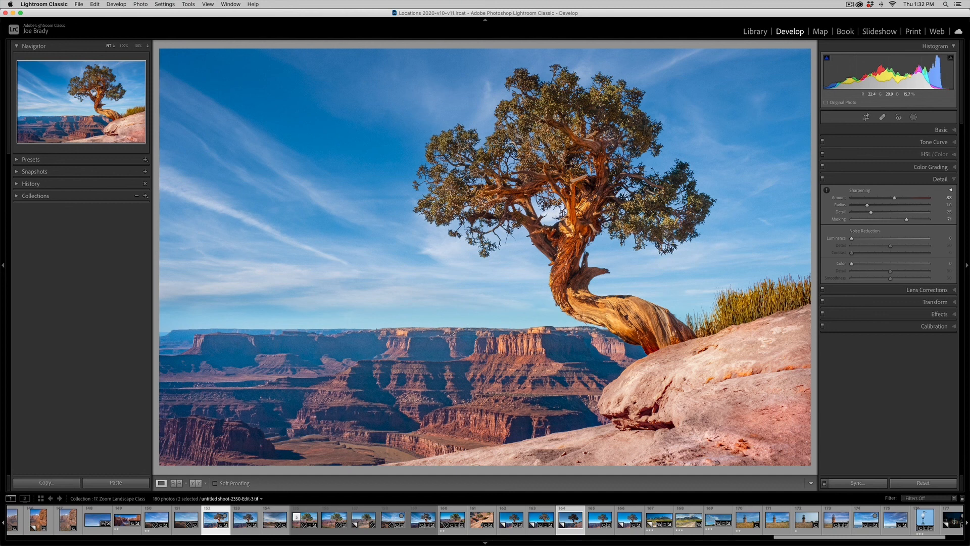
# Darken the photo's corners with a post-crop vignette Amount of about -12 and view the image full screen.
pyautogui.click(940, 314)
pyautogui.moveTo(890, 242); pyautogui.dragTo(886, 243)
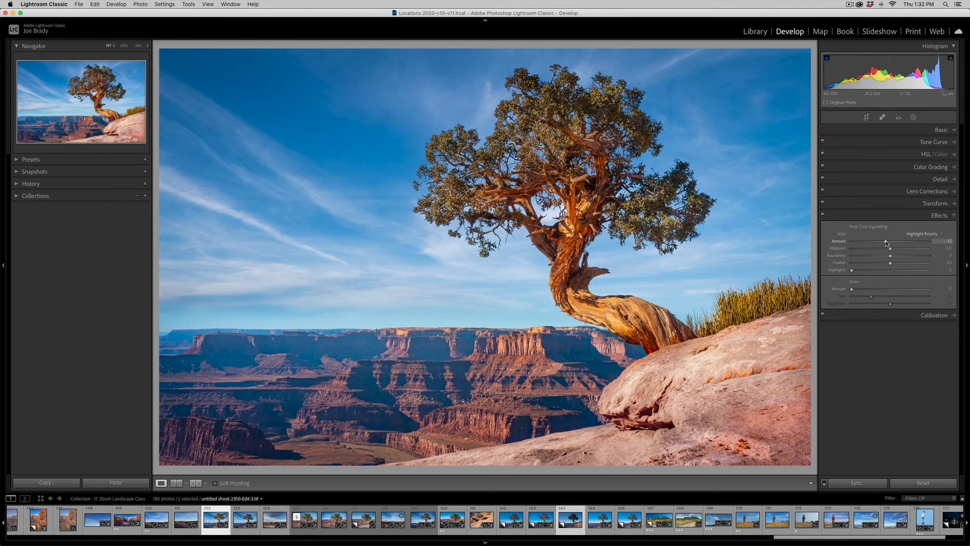
pyautogui.moveTo(886, 243); pyautogui.dragTo(886, 243)
pyautogui.moveTo(886, 243); pyautogui.dragTo(886, 243)
pyautogui.press('f')
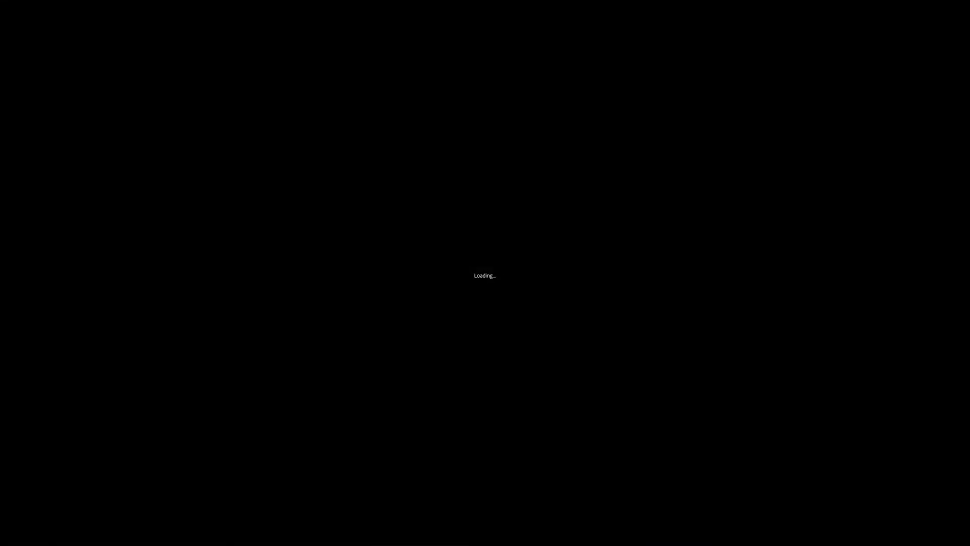